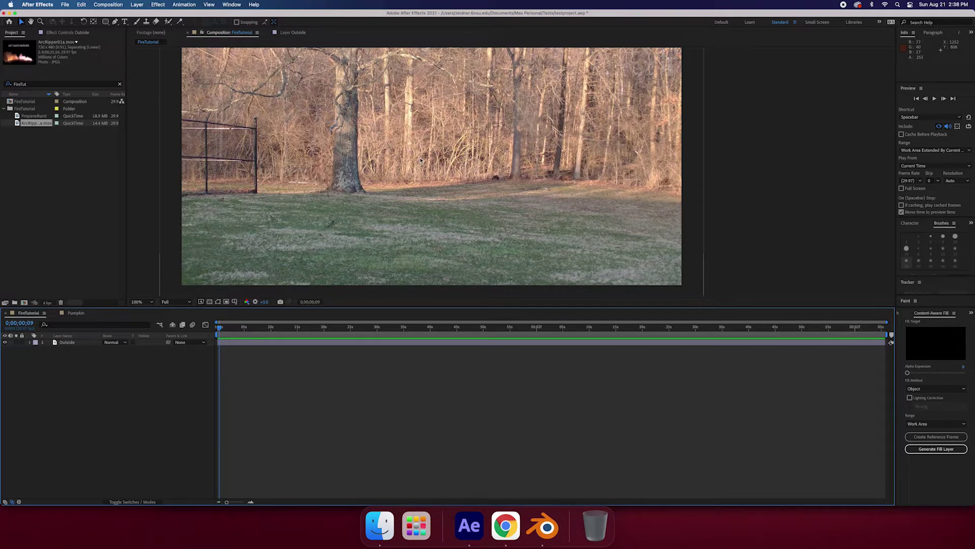
# - Toggle the composition view between 50% and 100% with the Outside layer selected
pyautogui.press(',')
pyautogui.press(',')
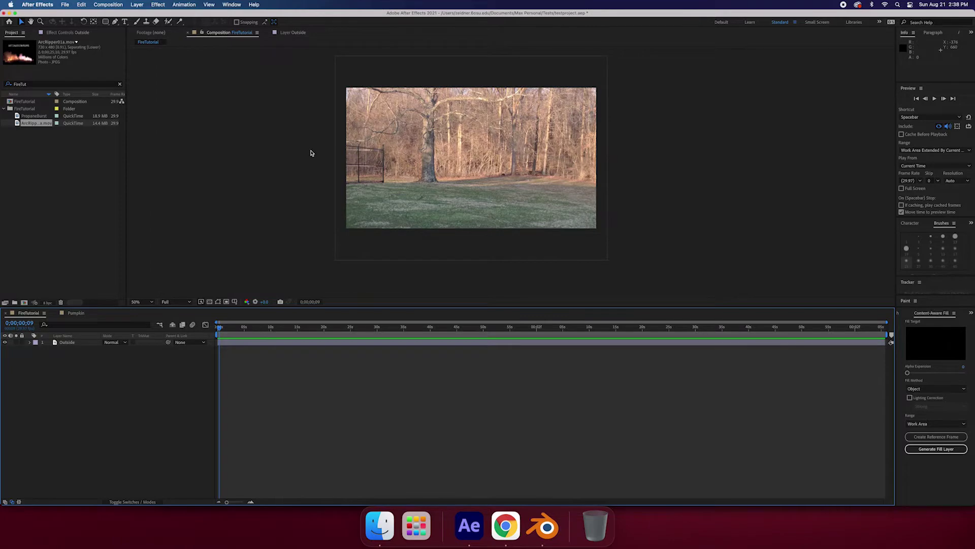
pyautogui.press('.')
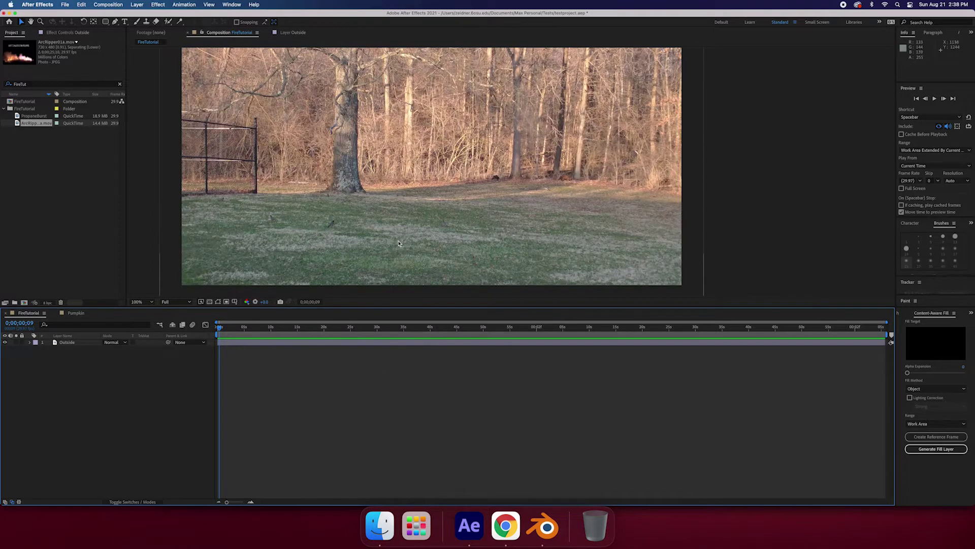
pyautogui.press(',')
pyautogui.click(67, 343)
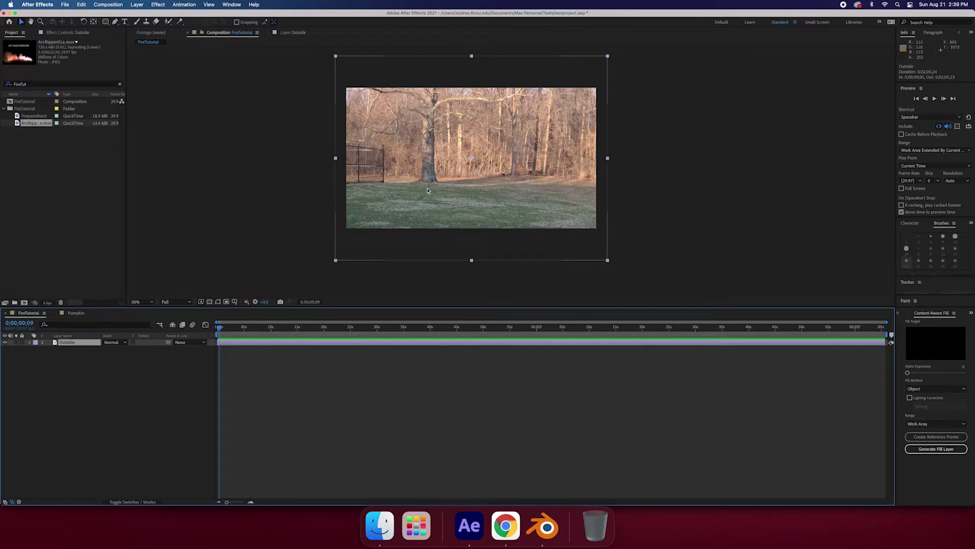
pyautogui.press('.')
pyautogui.press(',')
pyautogui.press('.')
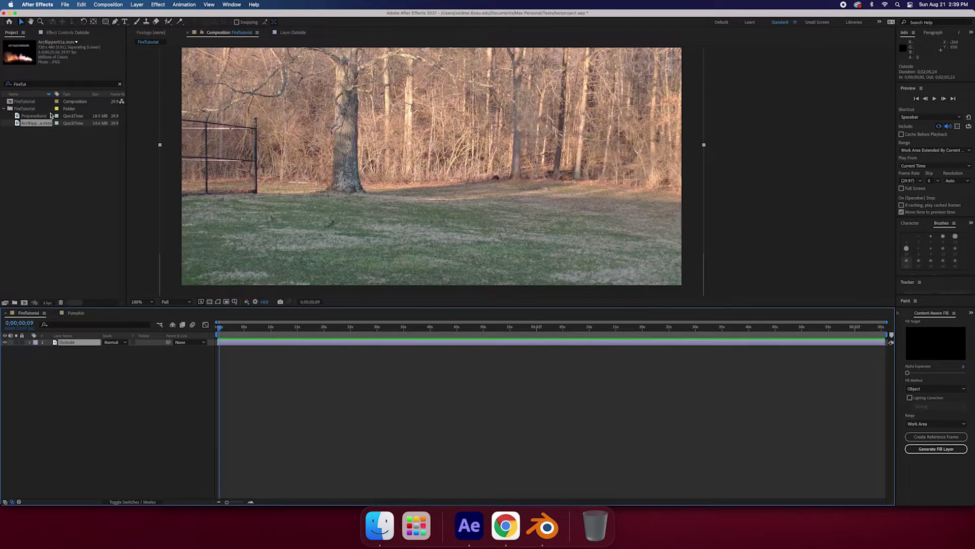
# - Add ArcRipper01a.mov as a layer above Outside and shift it slightly earlier
pyautogui.click(35, 116)
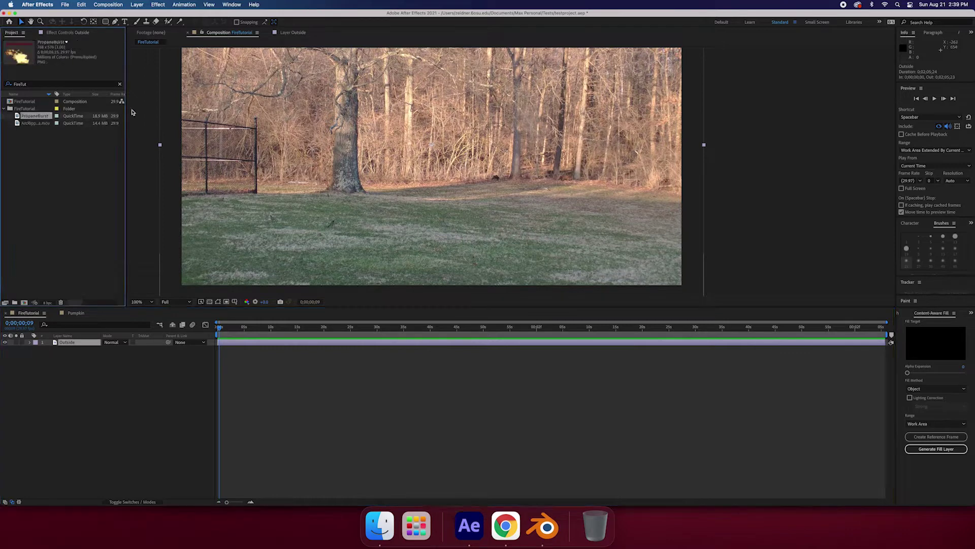
pyautogui.click(32, 123)
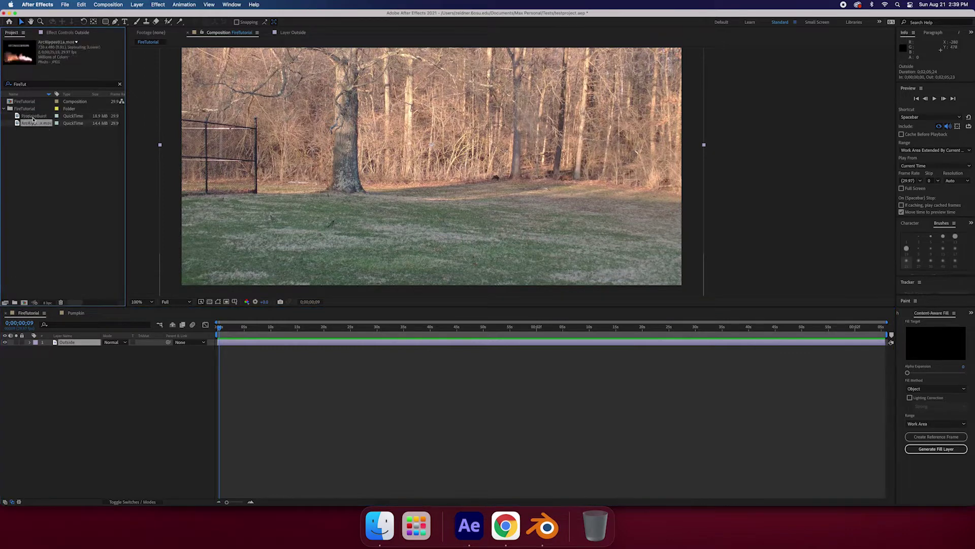
pyautogui.moveTo(33, 127); pyautogui.dragTo(59, 339)
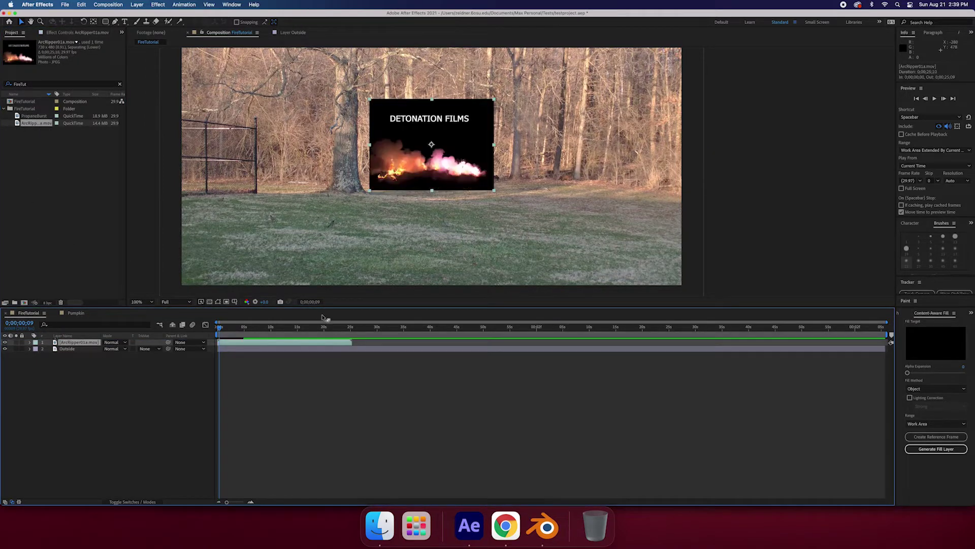
pyautogui.doubleClick(945, 101)
pyautogui.click(945, 100)
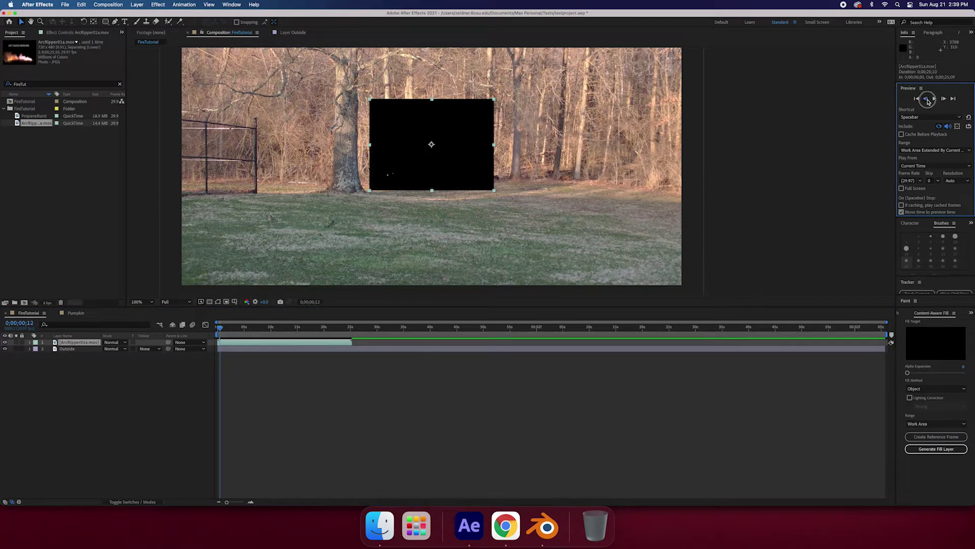
pyautogui.click(216, 342)
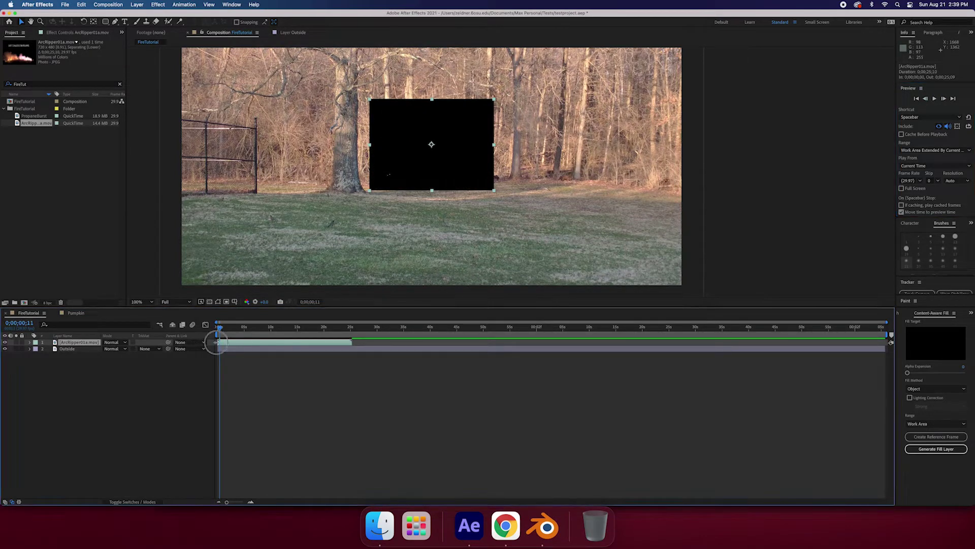
pyautogui.moveTo(218, 342)
pyautogui.mouseDown()
pyautogui.moveTo(214, 332)
pyautogui.moveTo(226, 331)
pyautogui.mouseUp()
# - Apply the Extract keying effect to the fire and raise its Black Point
pyautogui.click(158, 4)
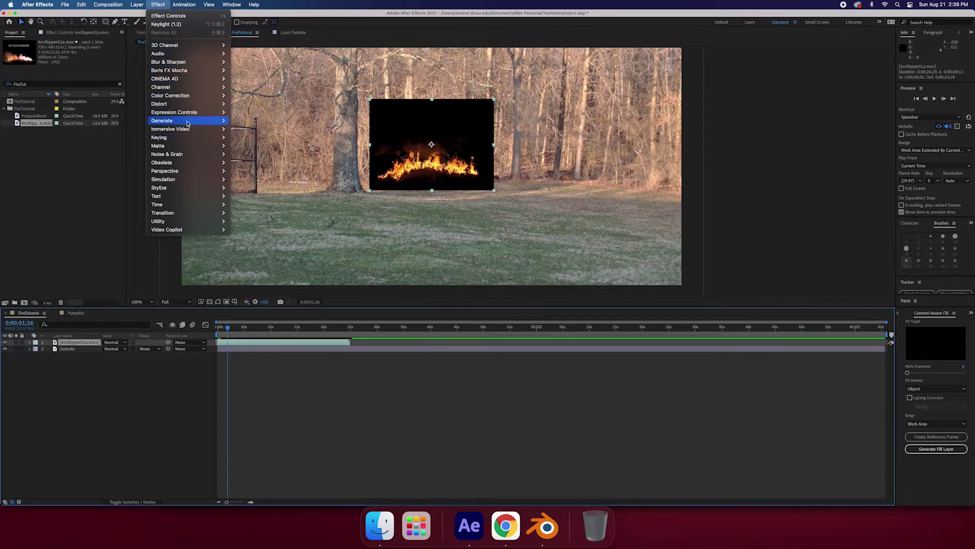
pyautogui.moveTo(181, 121)
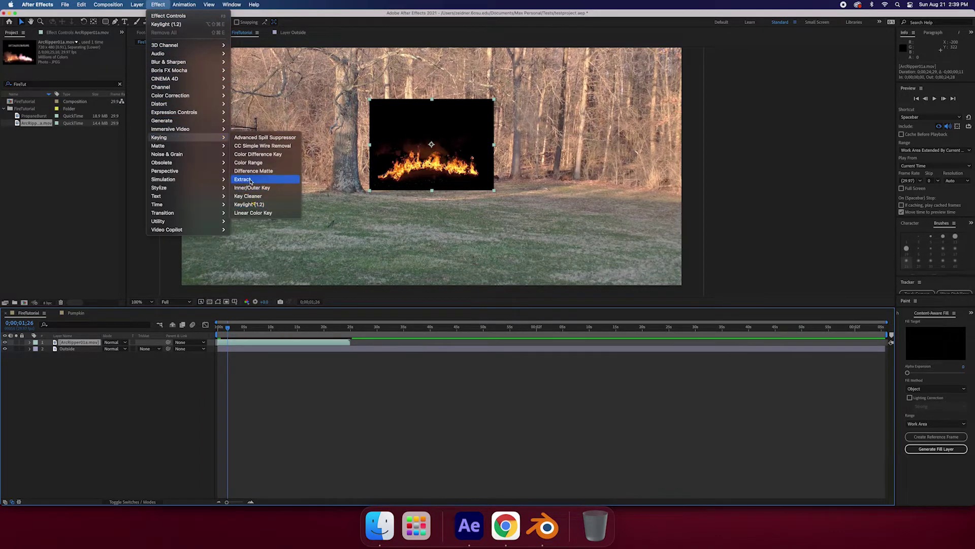
pyautogui.click(249, 176)
pyautogui.moveTo(70, 109)
pyautogui.mouseDown()
pyautogui.moveTo(61, 110)
pyautogui.moveTo(83, 109)
pyautogui.mouseUp()
# - Move the fire lower and right onto the grass, then reset and delete Extract
pyautogui.click(452, 186)
pyautogui.moveTo(452, 186); pyautogui.dragTo(484, 230)
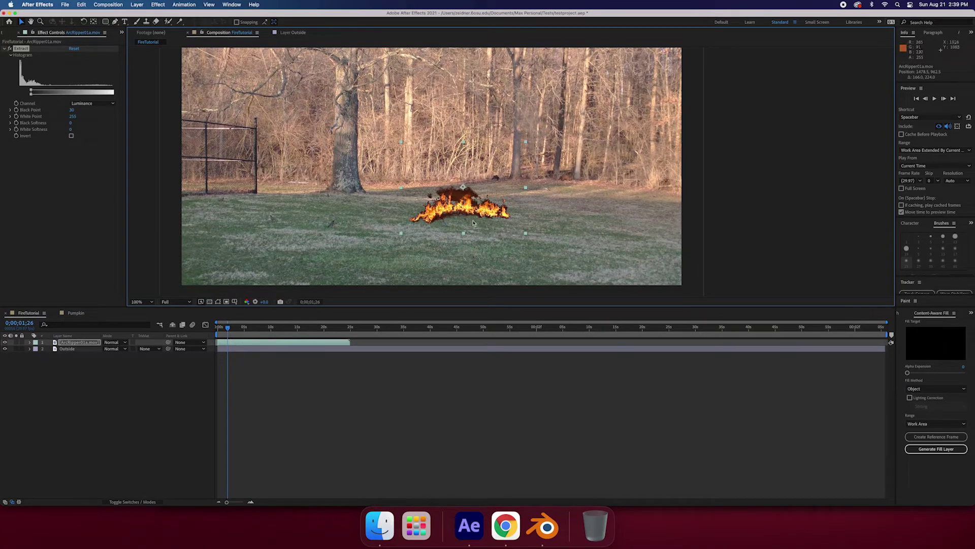
pyautogui.click(74, 49)
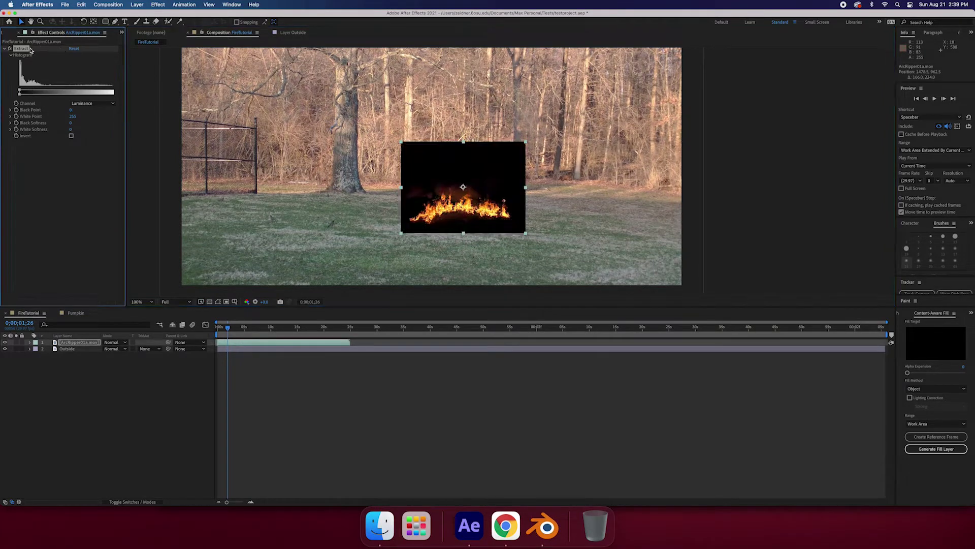
pyautogui.press('Delete')
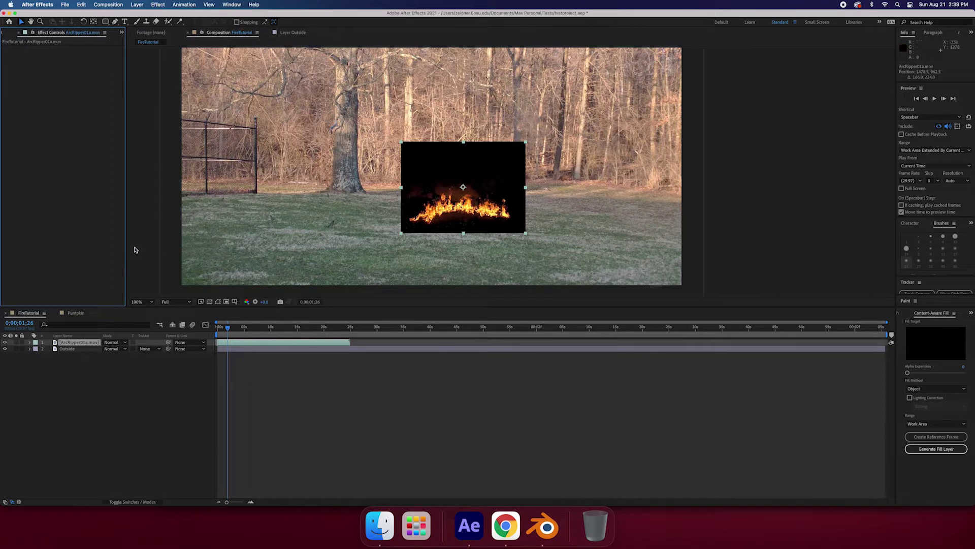
# - Switch the timeline columns back to show the fire layer's blend modes
pyautogui.click(116, 345)
pyautogui.click(117, 344)
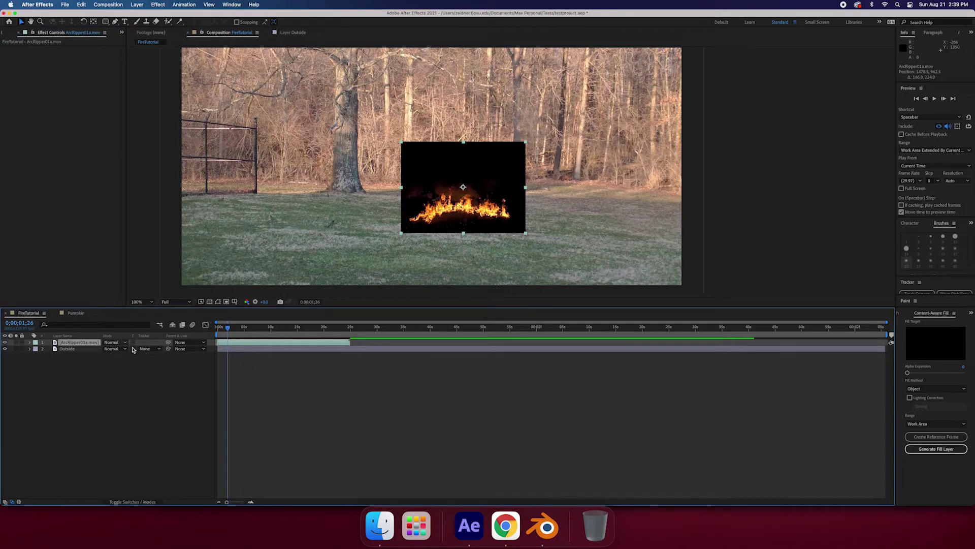
pyautogui.click(142, 502)
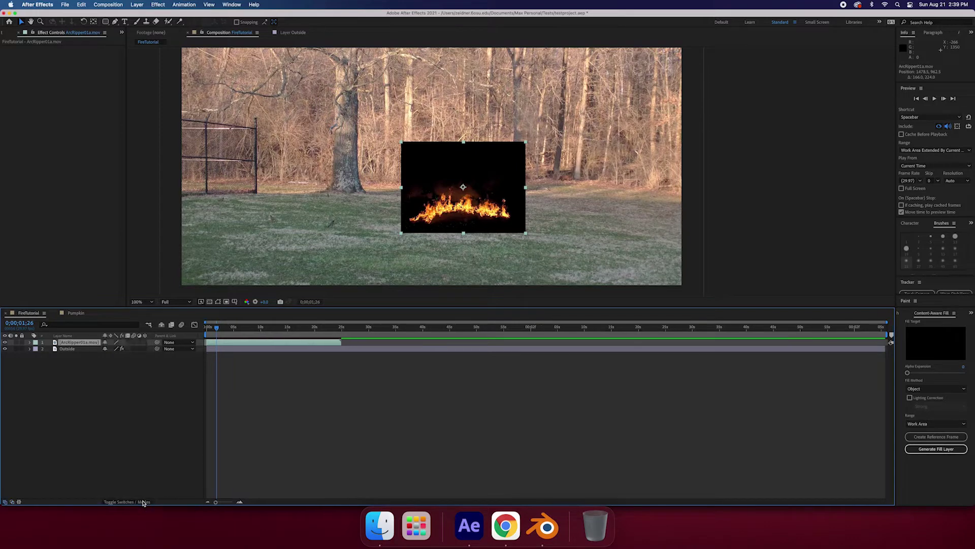
pyautogui.click(143, 502)
pyautogui.click(142, 501)
pyautogui.click(142, 502)
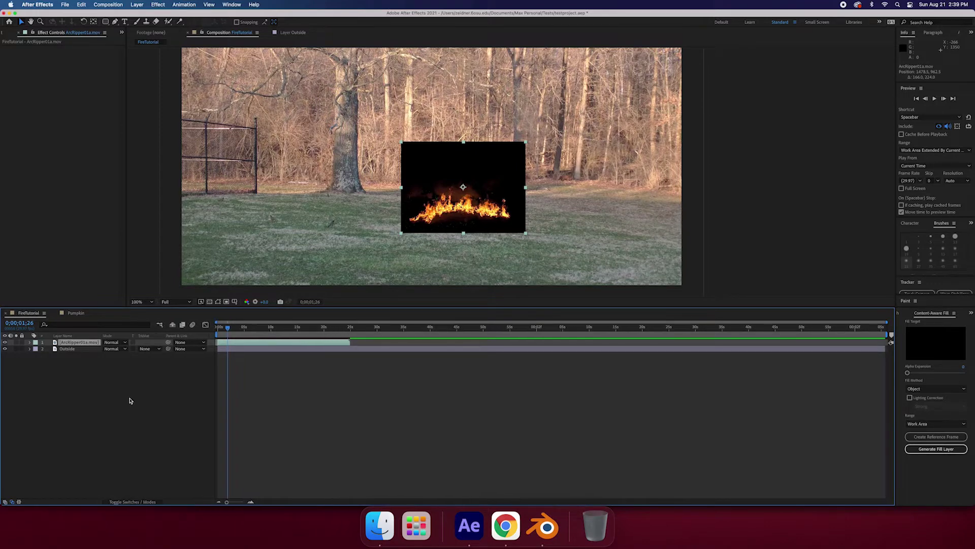
# - Set the fire layer's blend mode to Add and preview from the start
pyautogui.click(122, 344)
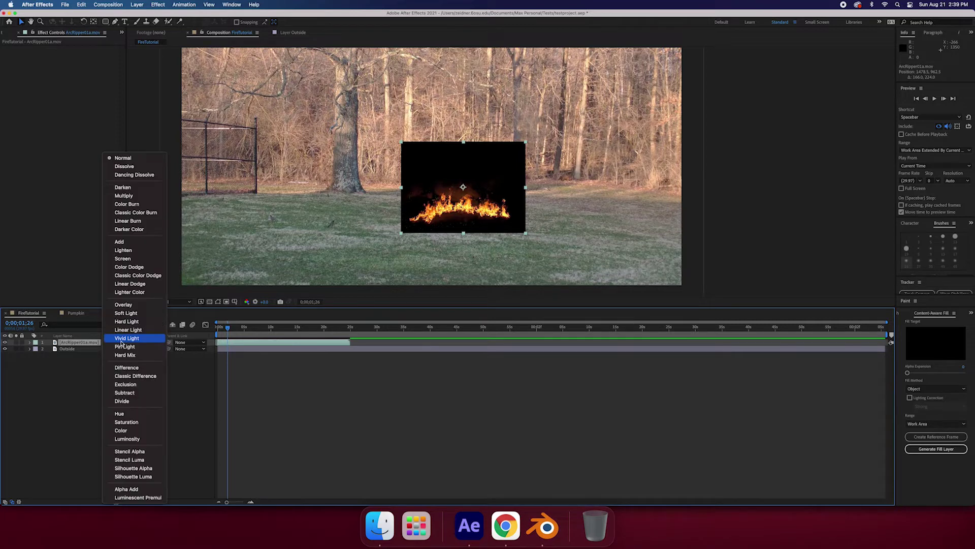
pyautogui.click(120, 242)
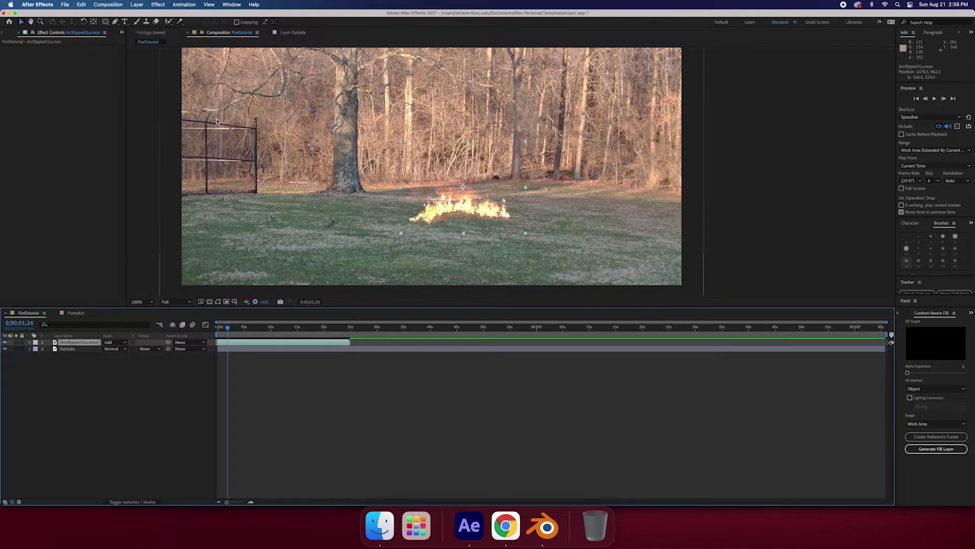
pyautogui.moveTo(227, 339); pyautogui.dragTo(217, 337)
pyautogui.press('space')
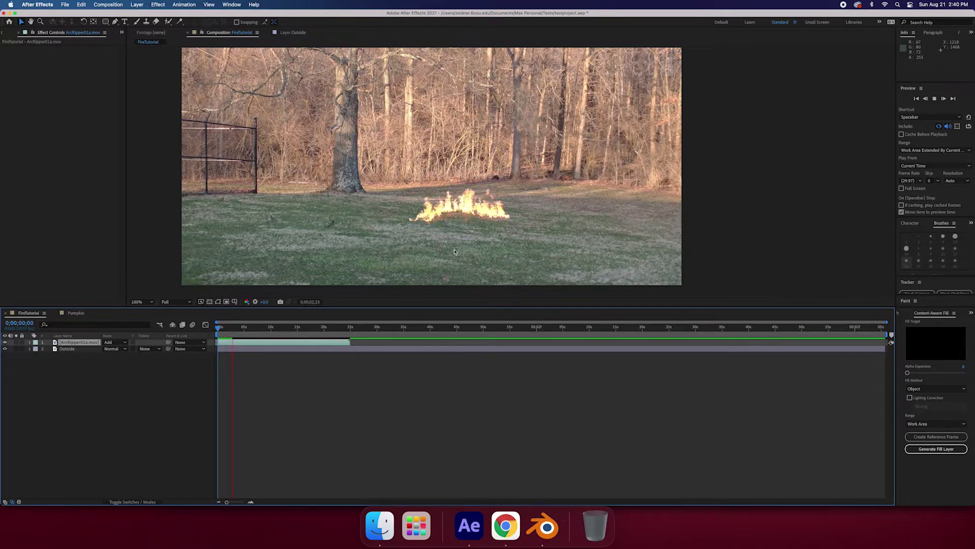
# - Play and stop a preview of the Add-blended fire
pyautogui.scroll(4, 466, 249)
pyautogui.scroll(2, 467, 249)
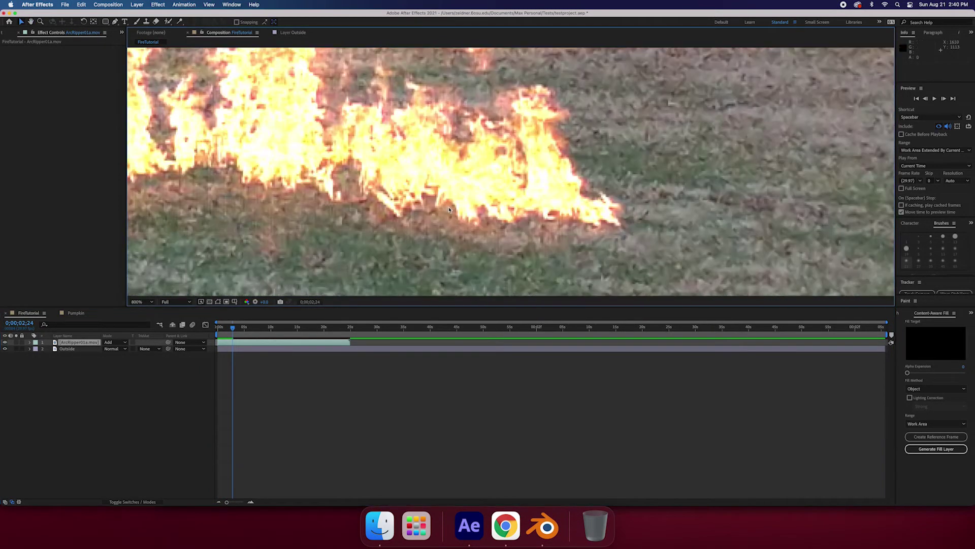
pyautogui.press('space')
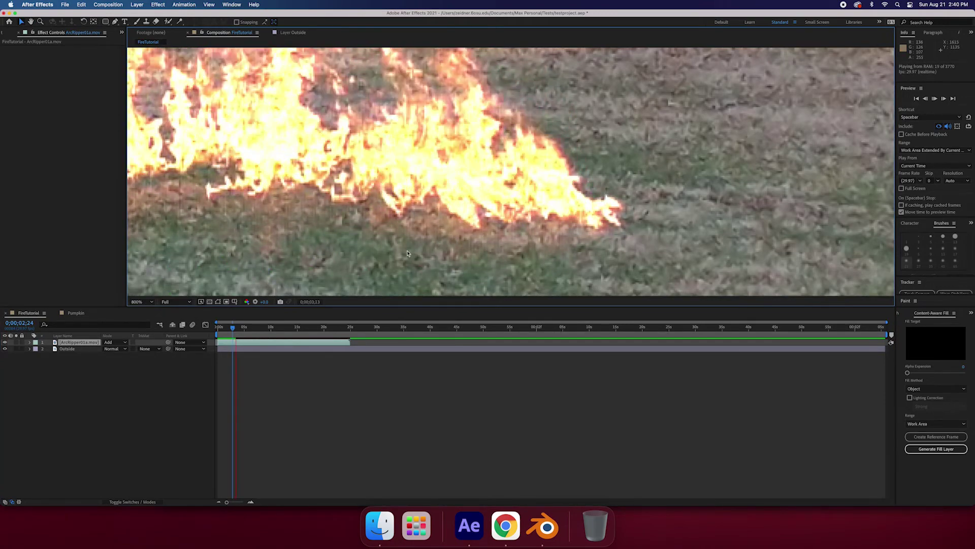
pyautogui.press('space')
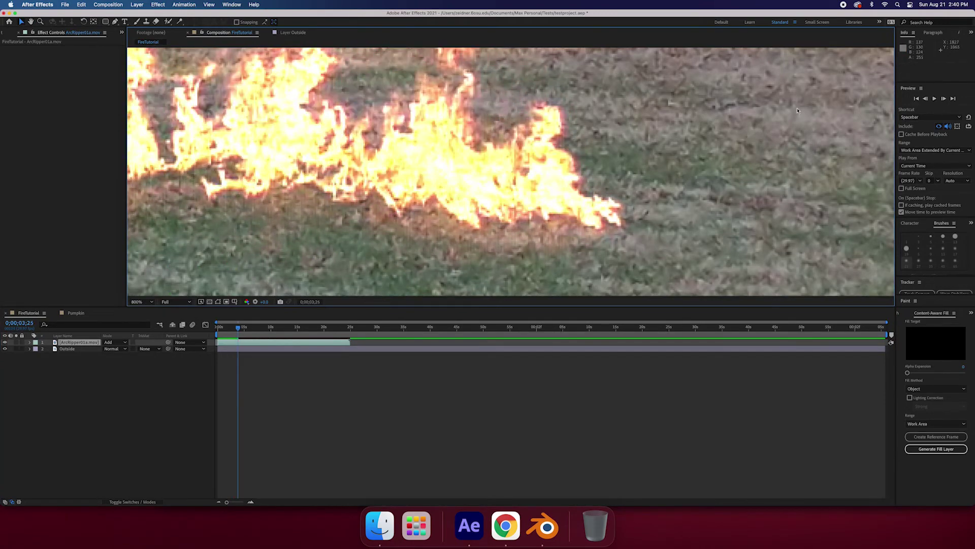
# - Step frames back and forward to 0;00;03;17 to inspect green specks around the flames
pyautogui.click(926, 100)
pyautogui.click(925, 99)
pyautogui.click(926, 100)
pyautogui.click(926, 100)
pyautogui.click(926, 99)
pyautogui.click(926, 100)
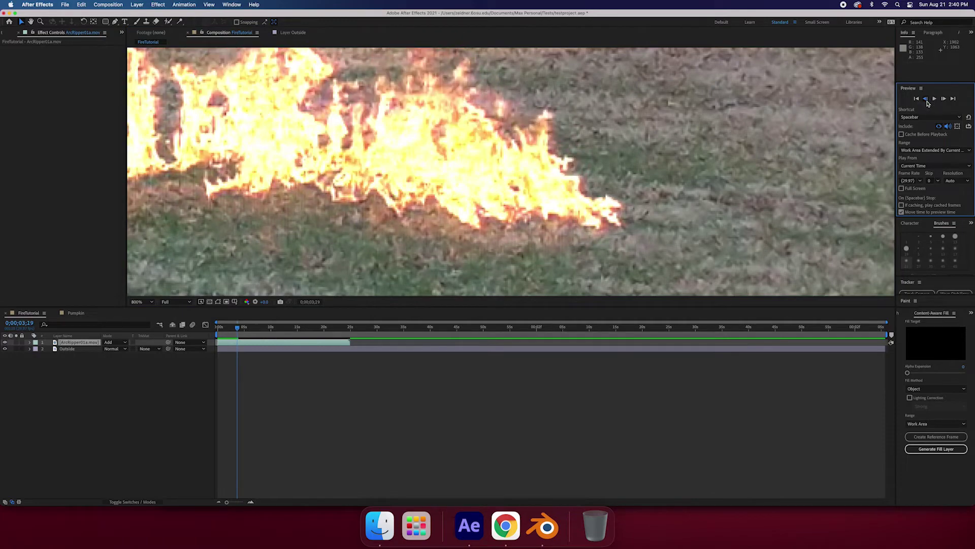
pyautogui.click(926, 99)
pyautogui.click(926, 99)
pyautogui.click(926, 100)
pyautogui.click(926, 100)
pyautogui.click(926, 99)
pyautogui.click(943, 101)
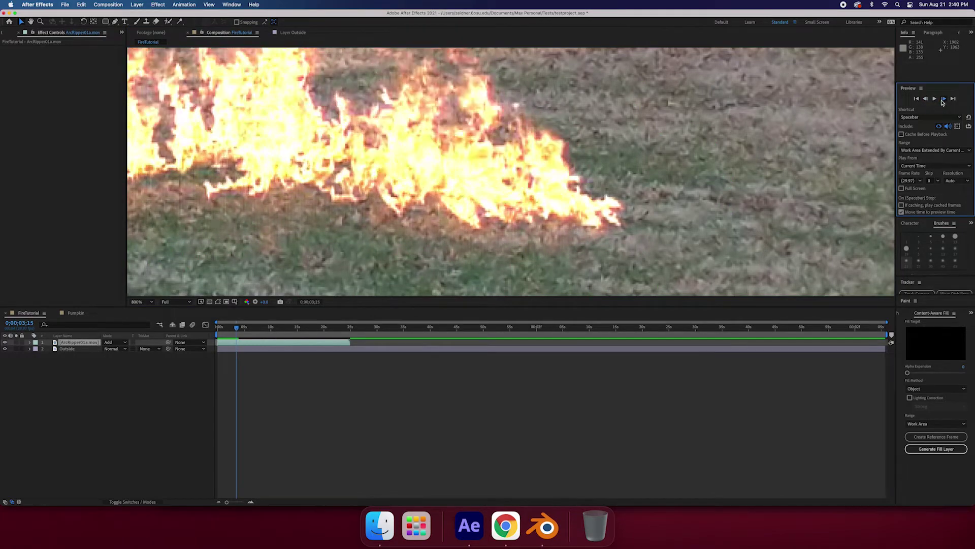
pyautogui.click(942, 100)
pyautogui.click(943, 100)
pyautogui.scroll(-3, 427, 208)
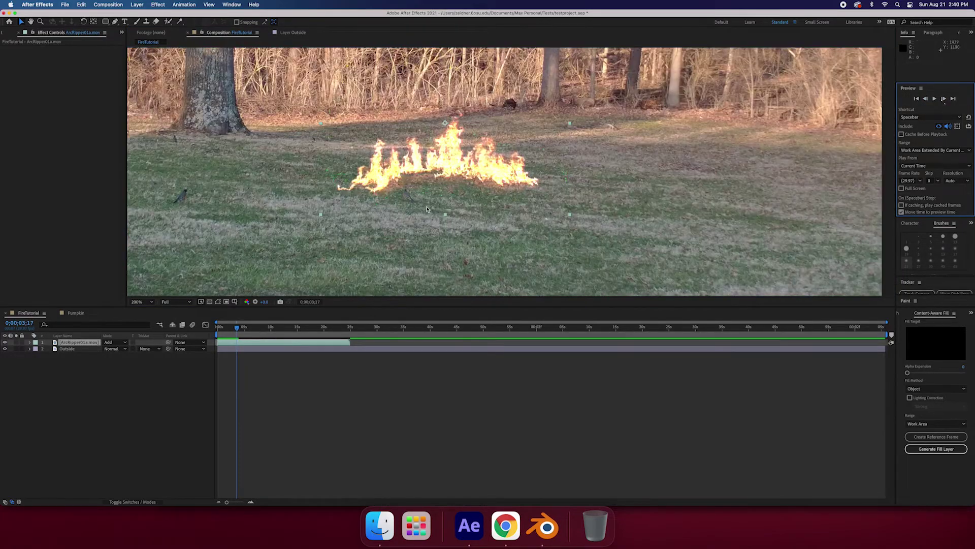
pyautogui.scroll(2, 487, 229)
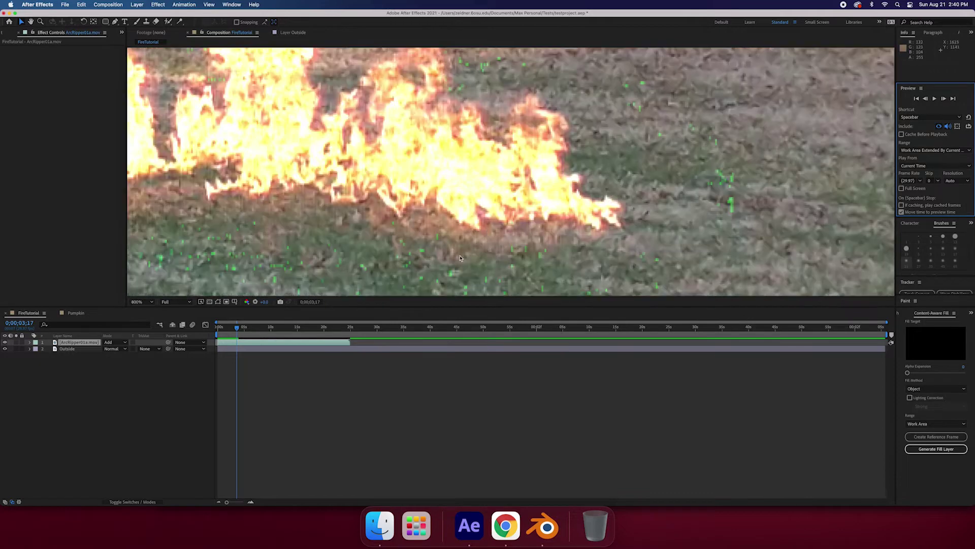
# - Apply Keylight (1.2) to the fire layer and sample the green as Screen Colour
pyautogui.click(158, 5)
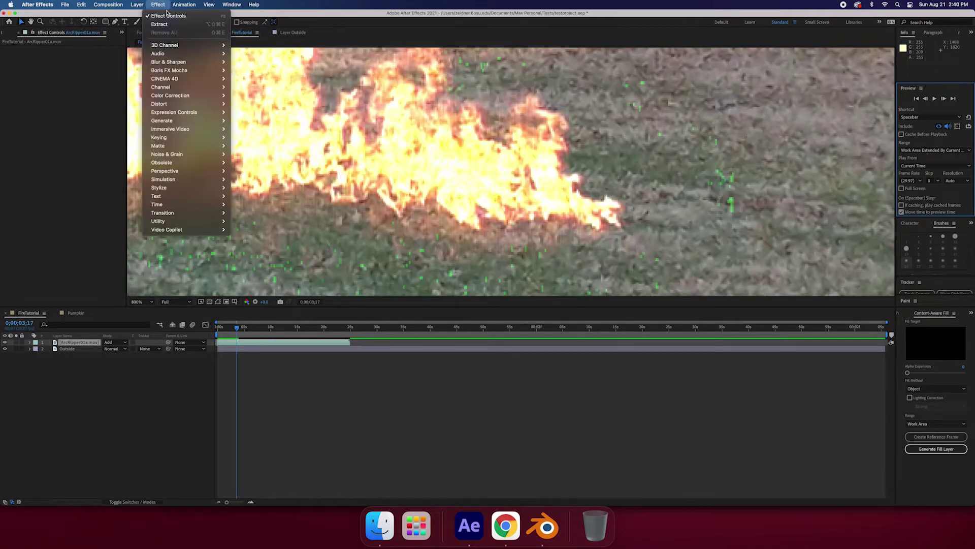
pyautogui.moveTo(176, 69)
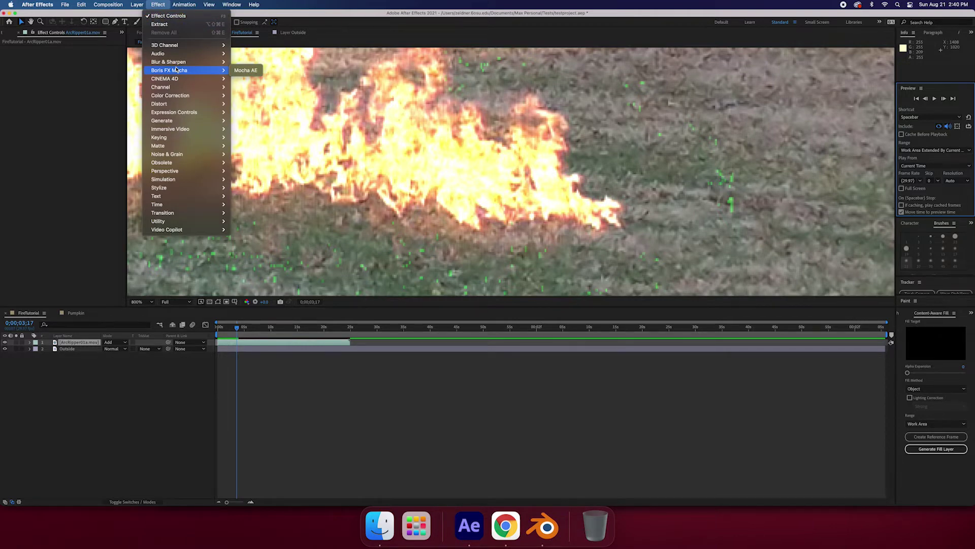
pyautogui.moveTo(186, 138)
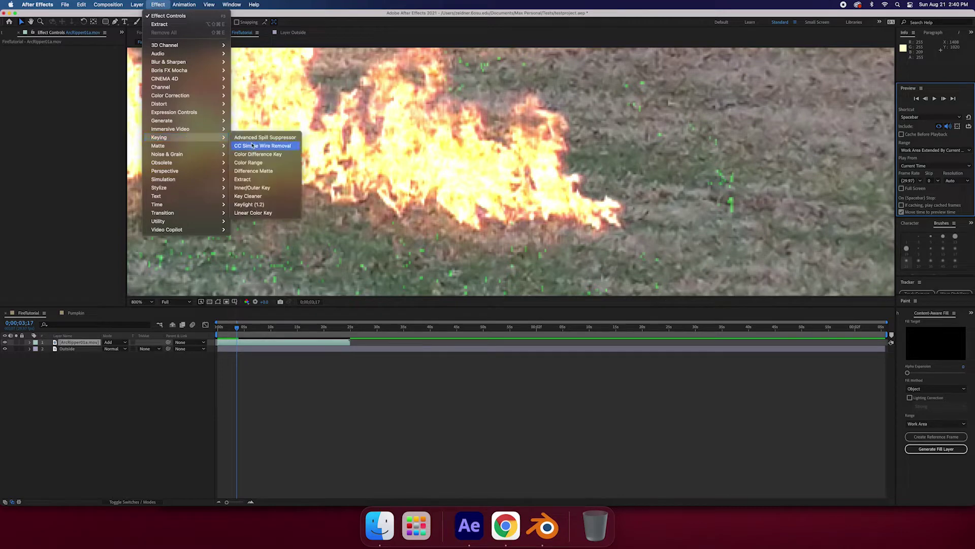
pyautogui.click(265, 205)
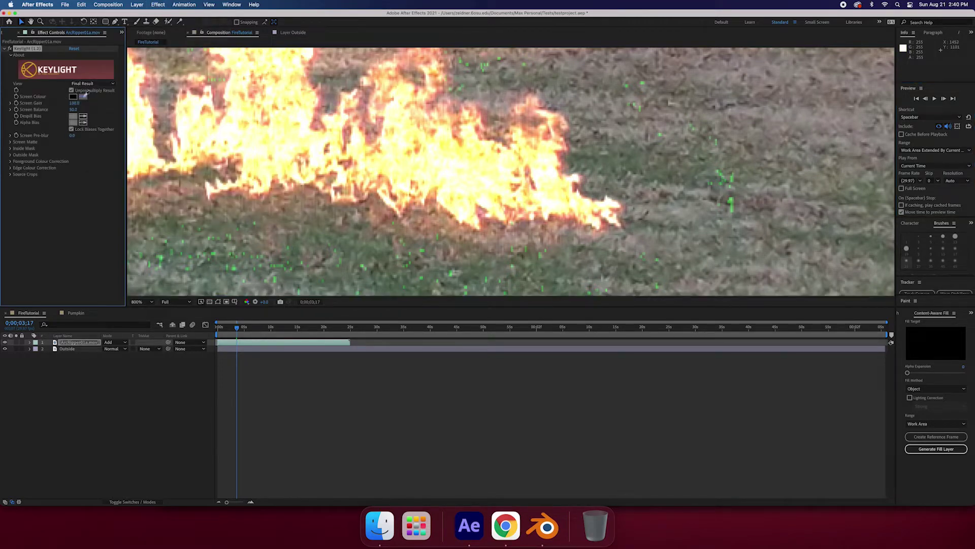
pyautogui.click(397, 218)
# - Preview the keyed fire from the start and zoom the viewer back to 200%
pyautogui.scroll(-2, 429, 202)
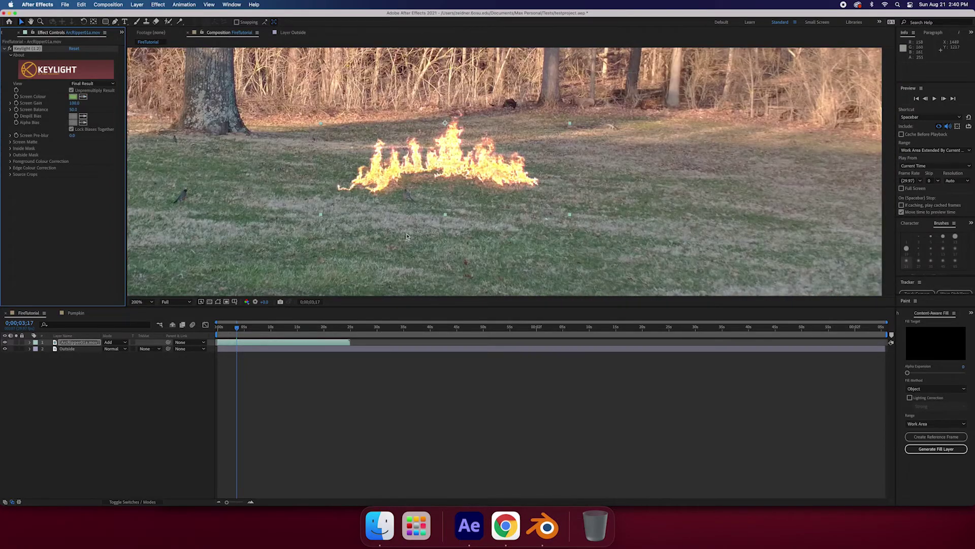
pyautogui.moveTo(231, 322); pyautogui.dragTo(218, 325)
pyautogui.press('space')
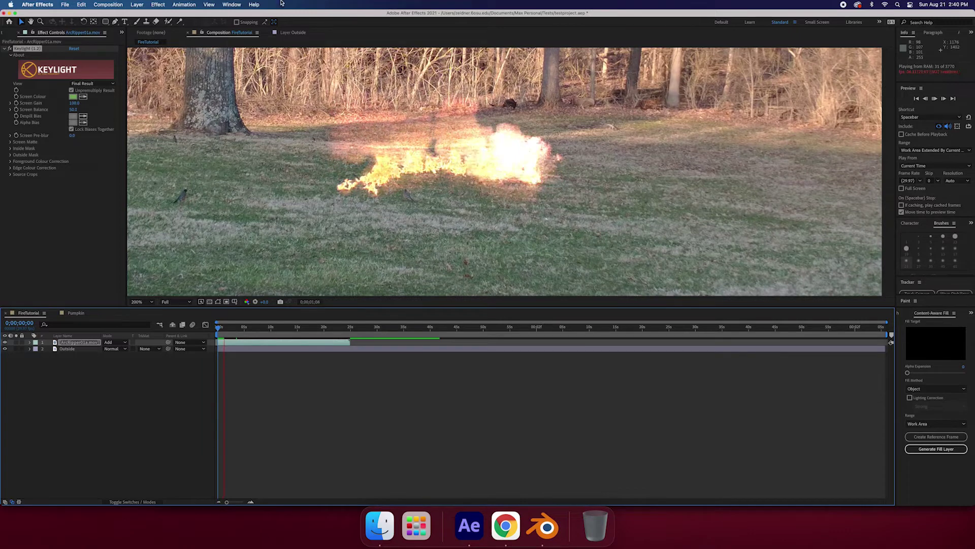
pyautogui.click(10, 4)
pyautogui.click(131, 136)
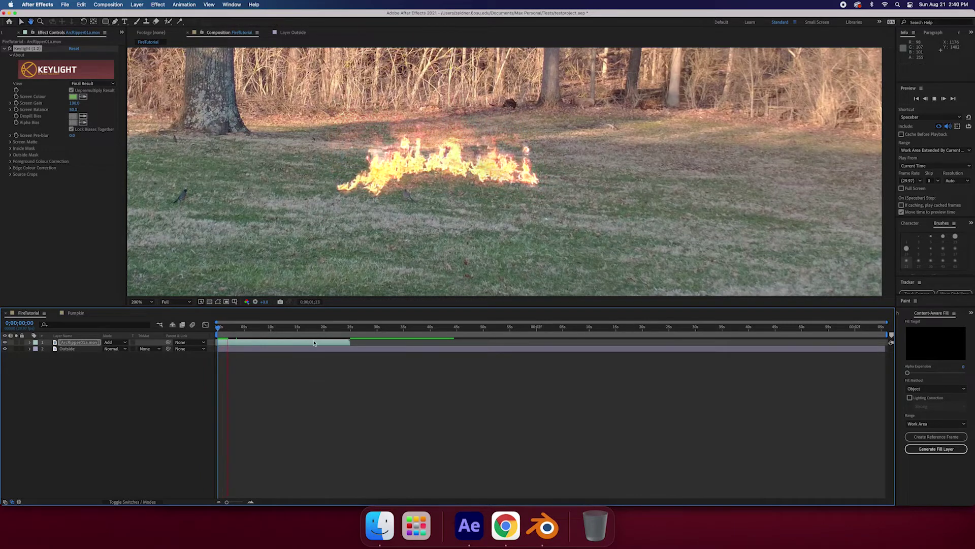
pyautogui.scroll(-2, 356, 218)
pyautogui.press('.')
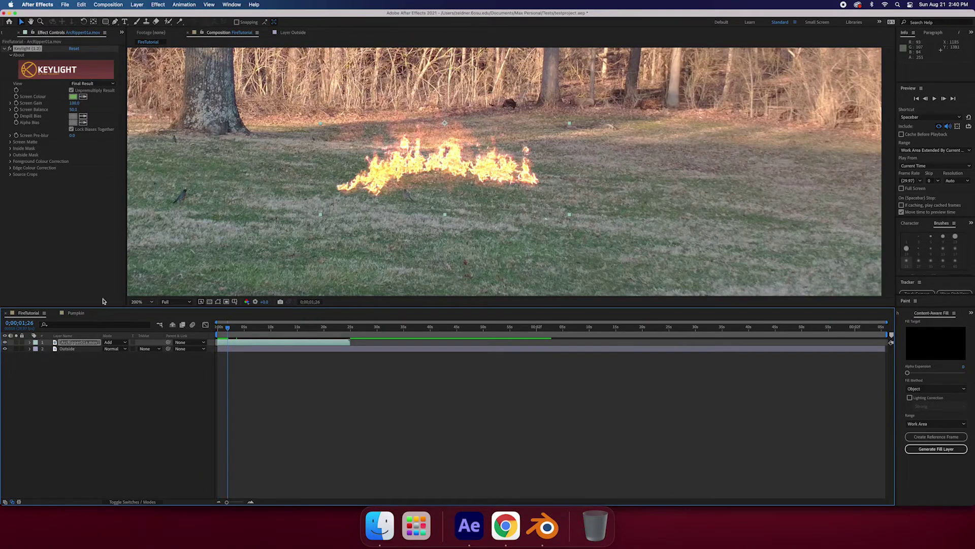
# - Replace the ArcRipper01a.mov layer with PropaneBurst above Outside
pyautogui.click(7, 32)
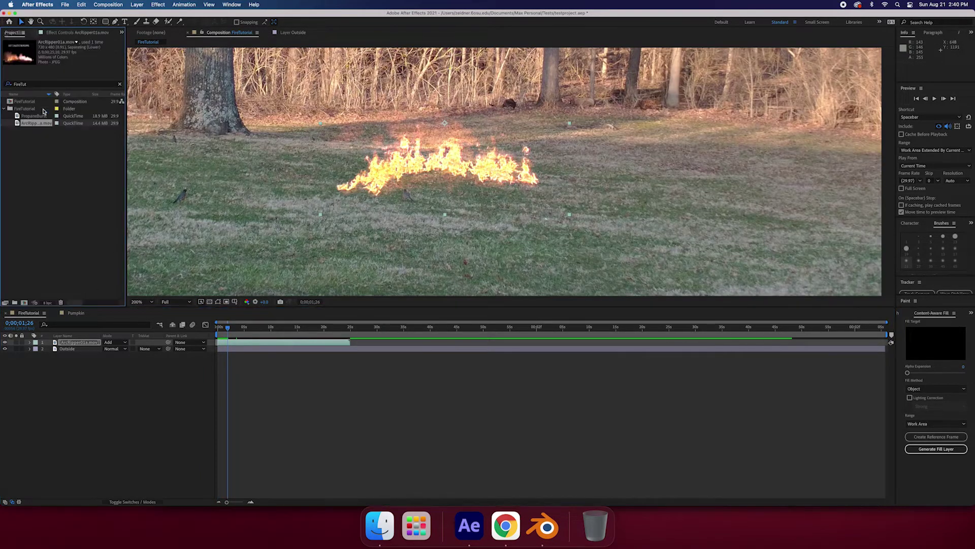
pyautogui.click(35, 116)
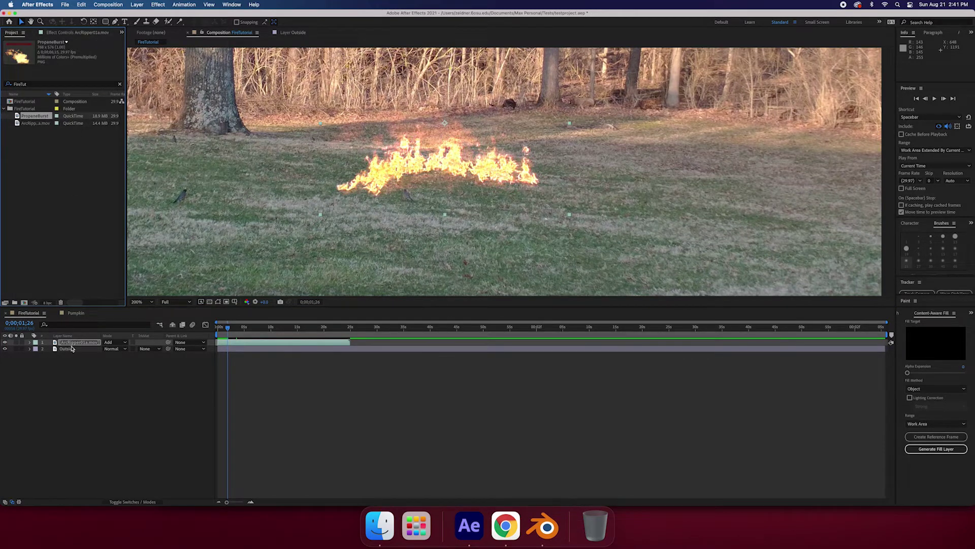
pyautogui.press('Delete')
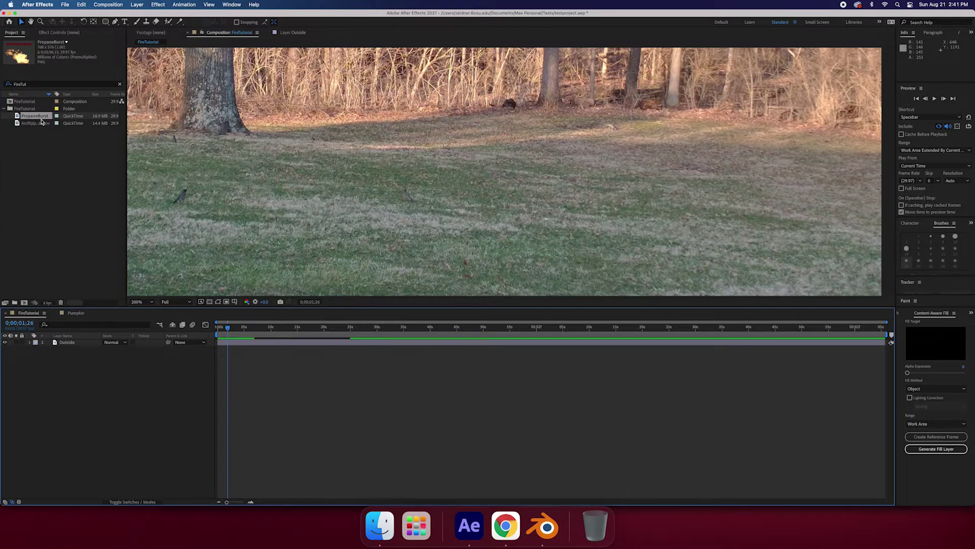
pyautogui.moveTo(42, 121); pyautogui.dragTo(73, 341)
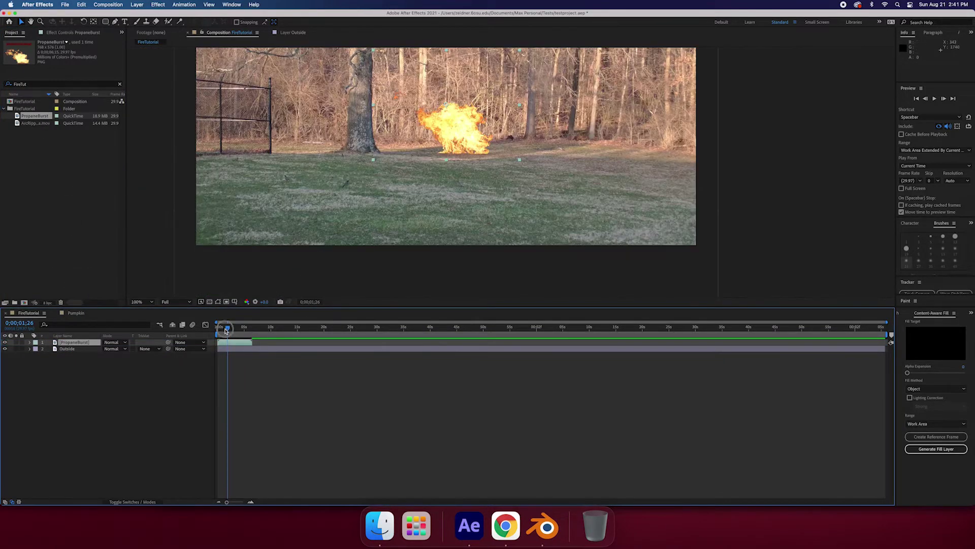
# - Step through and preview the PropaneBurst clip from the composition start
pyautogui.moveTo(228, 327); pyautogui.dragTo(218, 330)
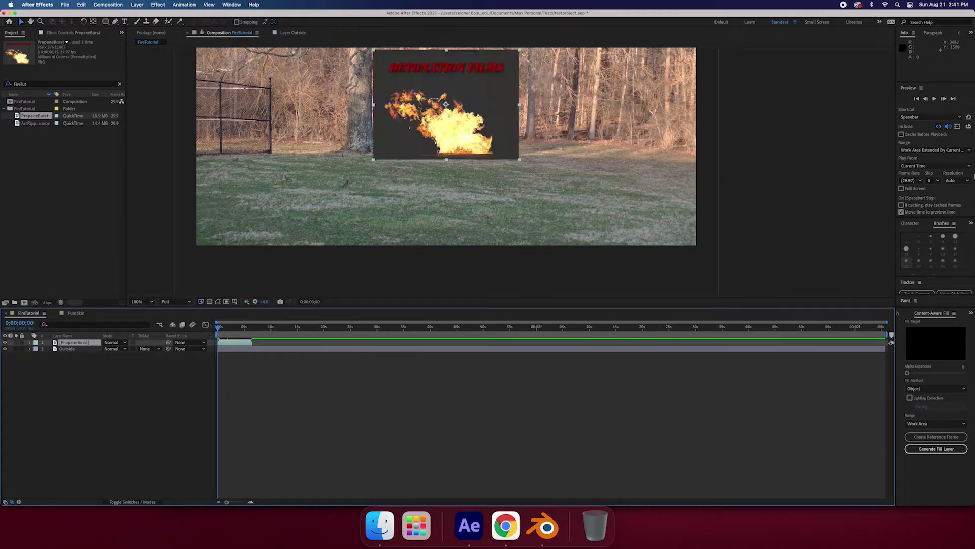
pyautogui.click(943, 99)
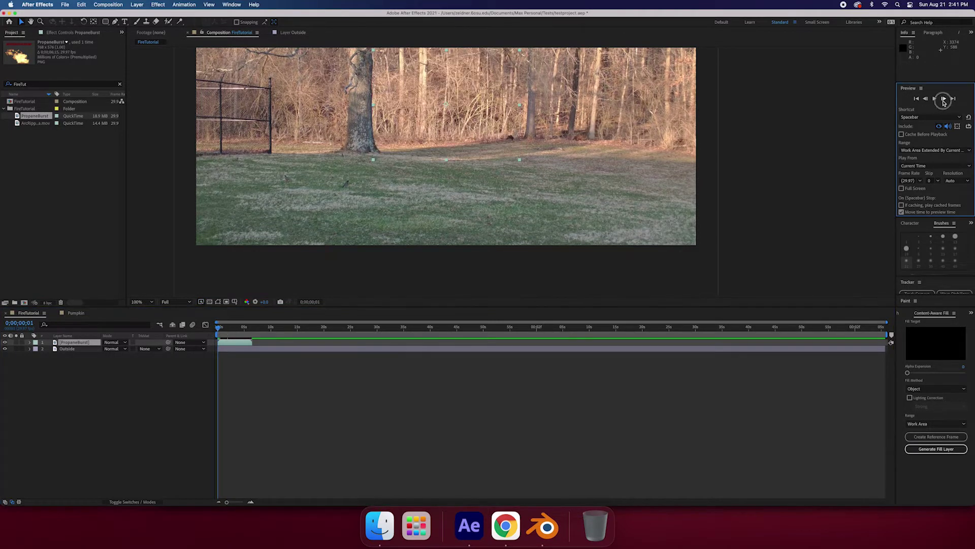
pyautogui.click(944, 98)
pyautogui.click(218, 341)
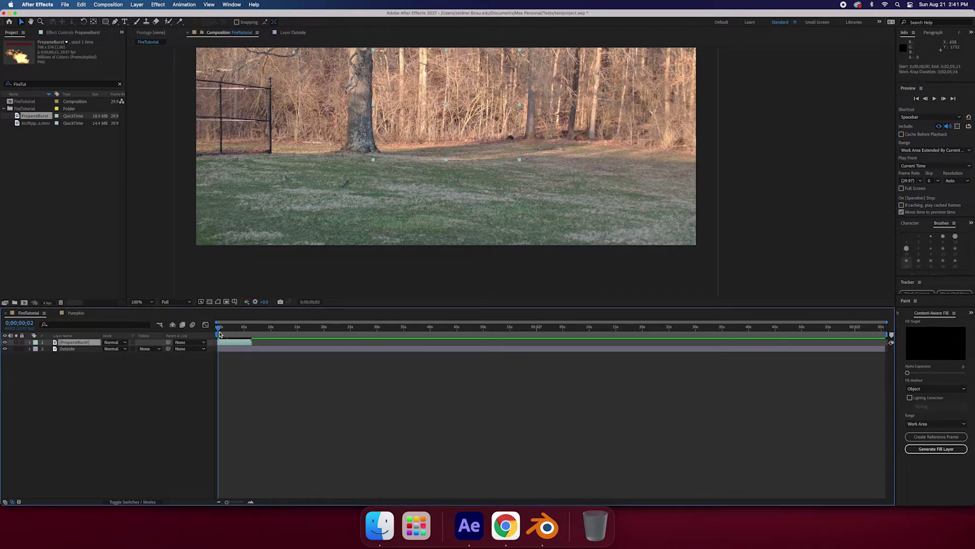
pyautogui.click(217, 330)
pyautogui.press('space')
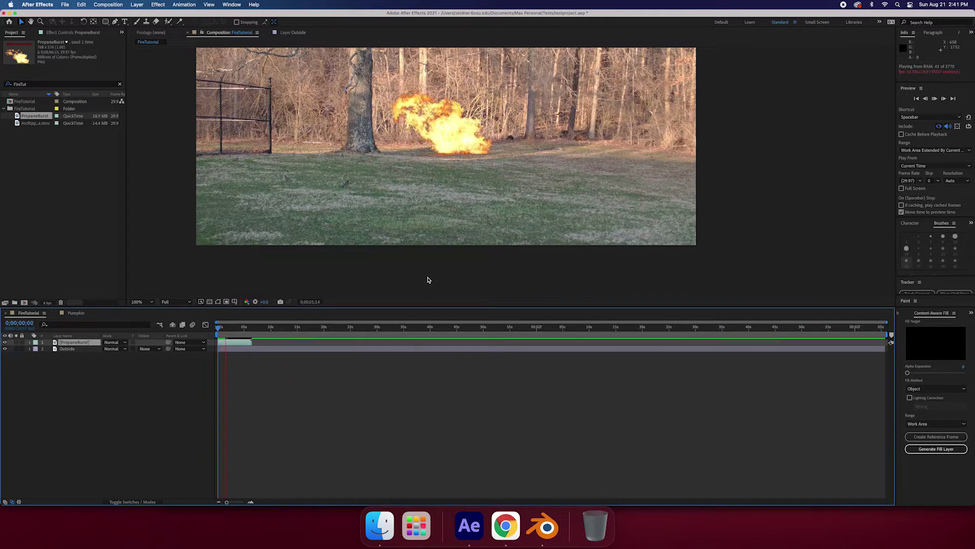
pyautogui.press('space')
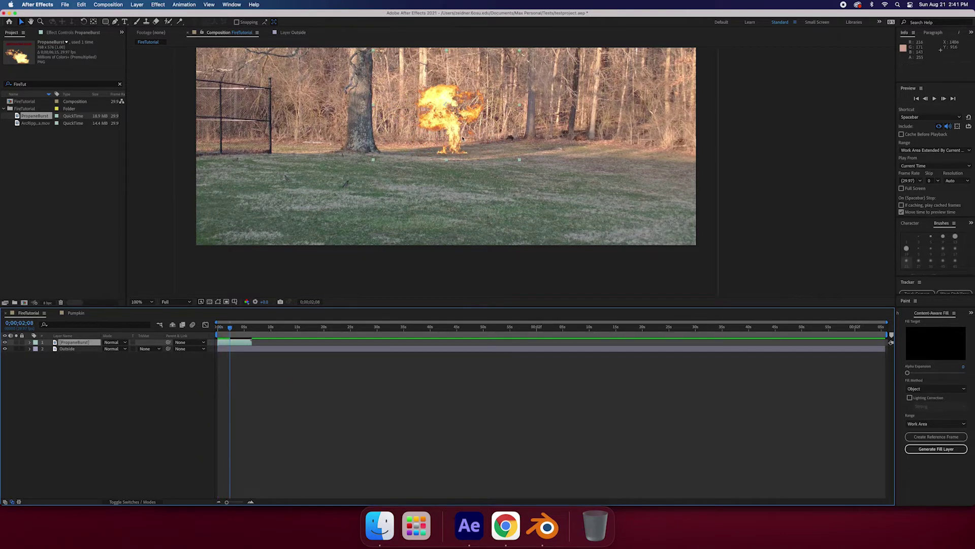
# - Move the PropaneBurst fire right of centre on the grass and preview it
pyautogui.moveTo(462, 137); pyautogui.dragTo(577, 131)
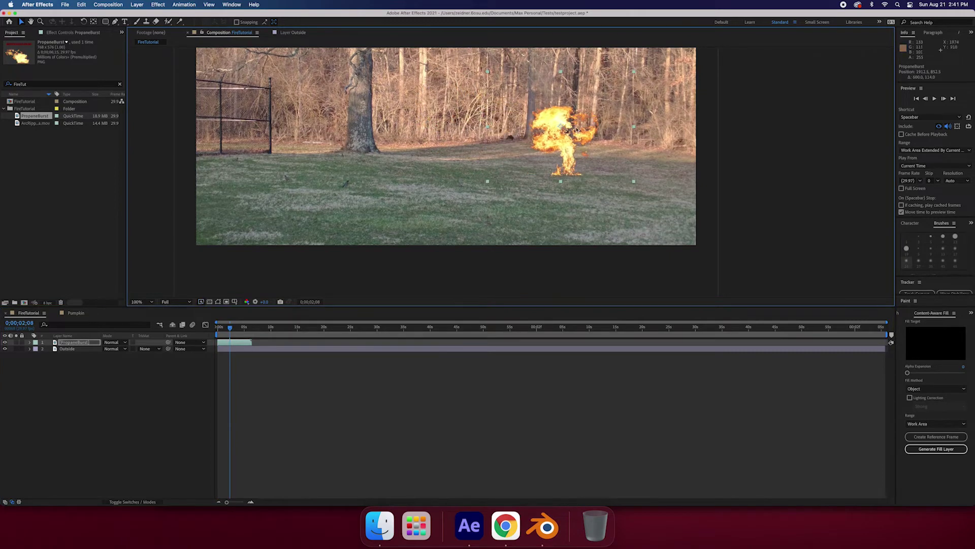
pyautogui.scroll(2, 554, 144)
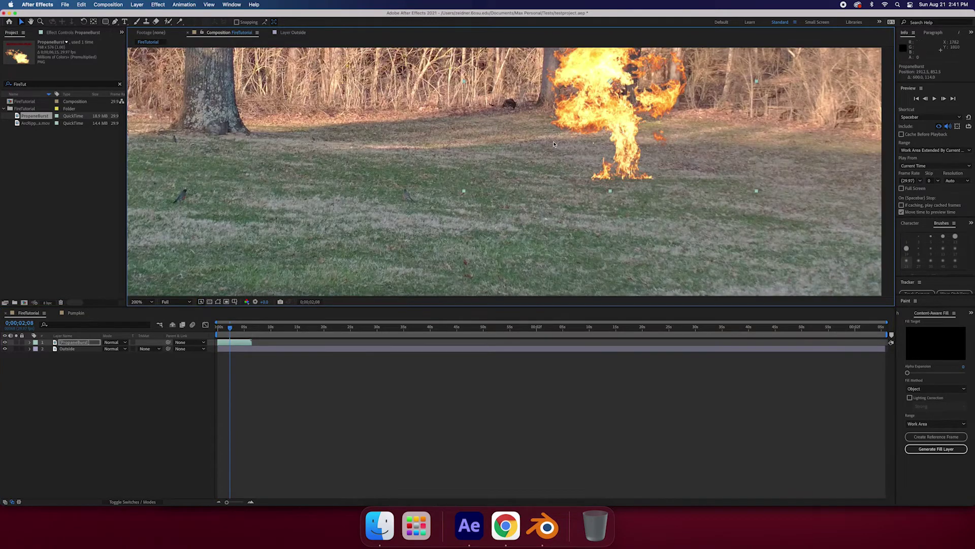
pyautogui.click(219, 329)
pyautogui.press('space')
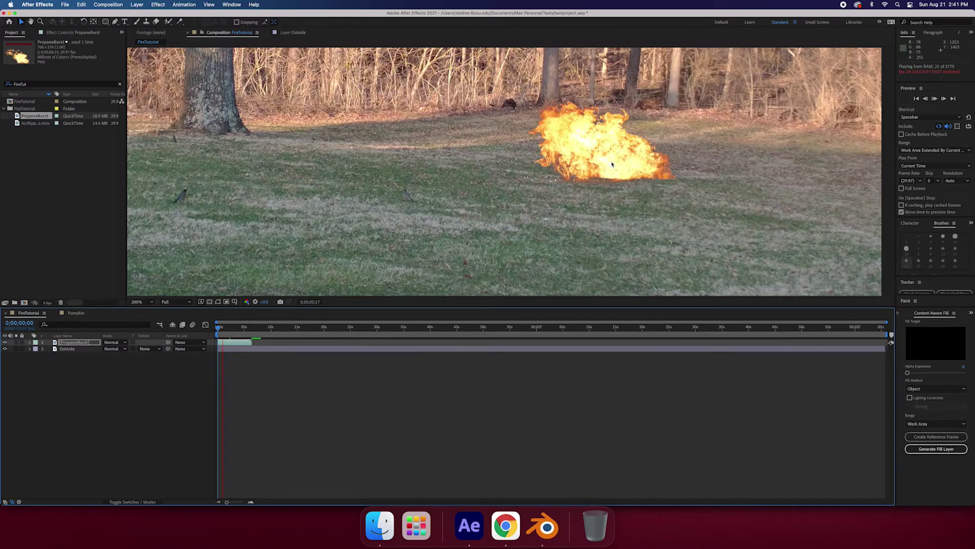
pyautogui.scroll(-2, 604, 162)
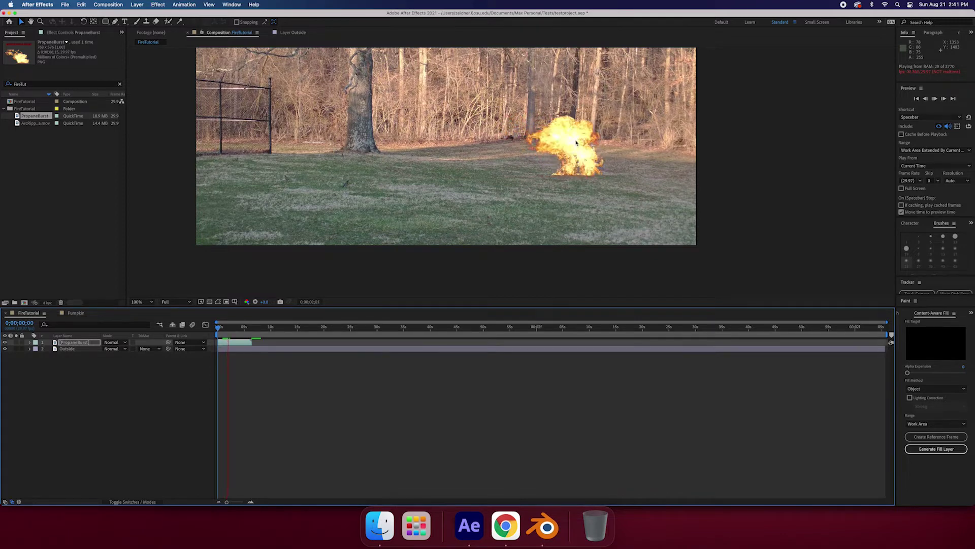
pyautogui.moveTo(219, 329); pyautogui.dragTo(218, 332)
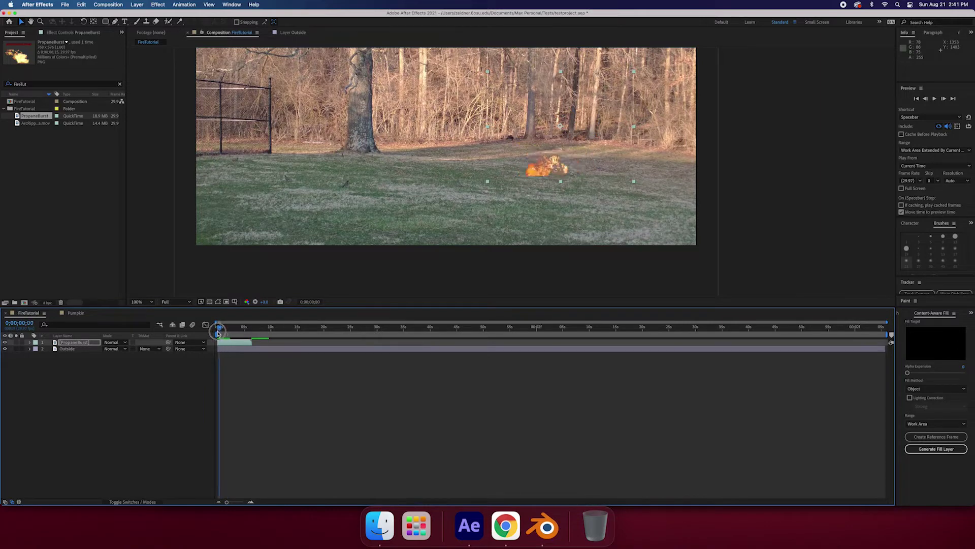
pyautogui.press('space')
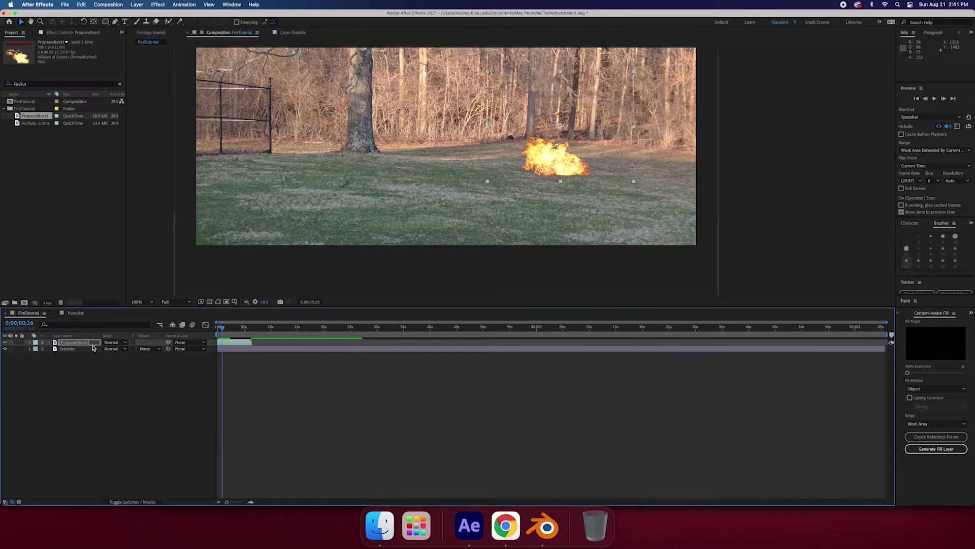
pyautogui.click(158, 5)
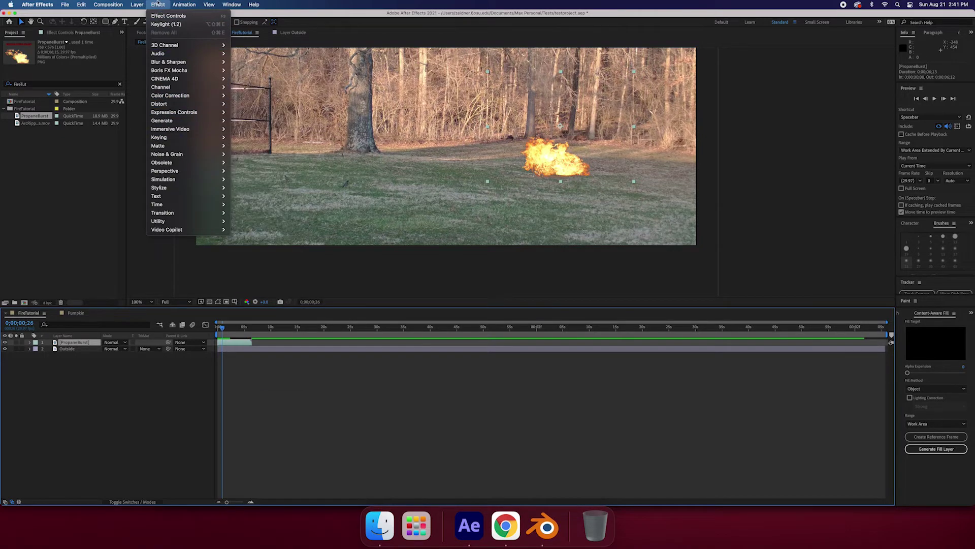
# - Add Curves to the PropaneBurst layer and bow the RGB curve upward to brighten the flames
pyautogui.moveTo(173, 95)
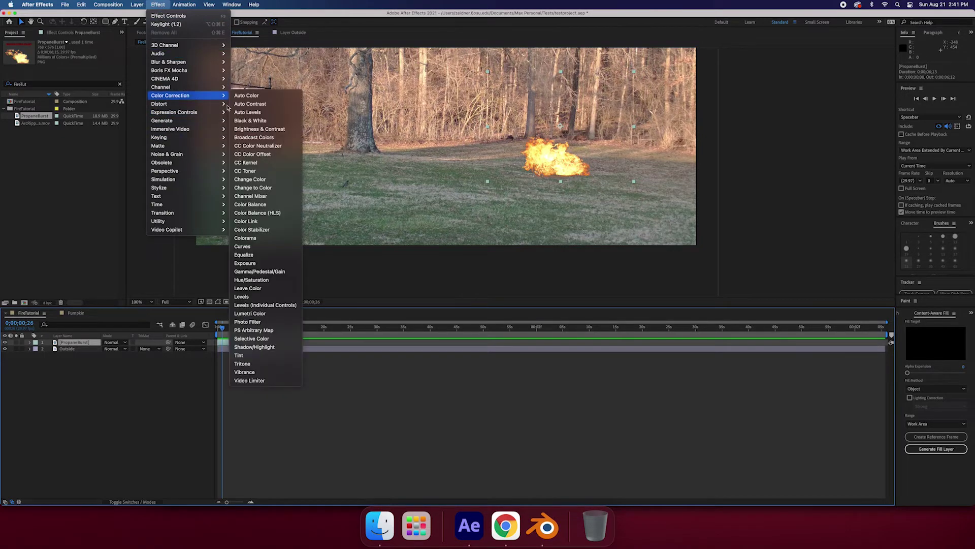
pyautogui.click(243, 246)
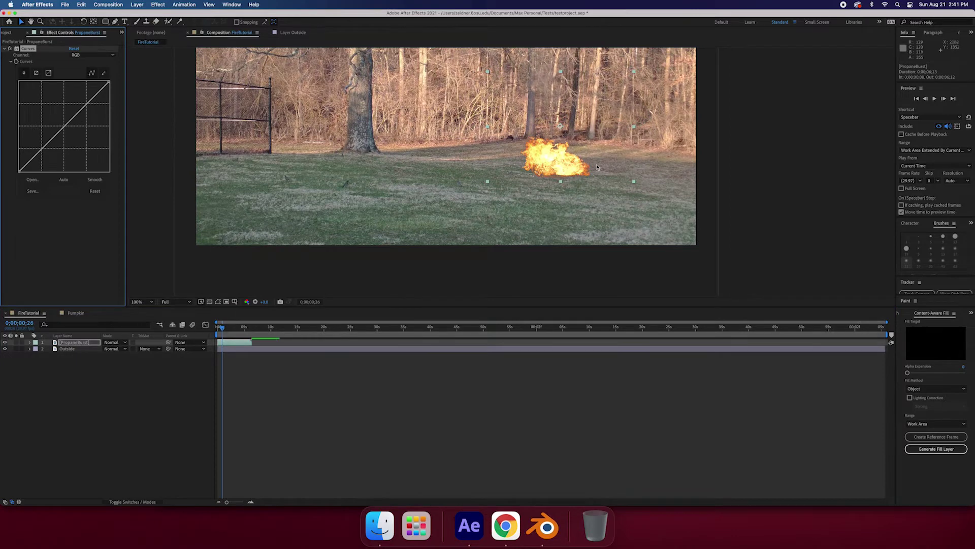
pyautogui.scroll(1, 597, 166)
pyautogui.moveTo(62, 128); pyautogui.dragTo(55, 122)
pyautogui.scroll(-1, 521, 169)
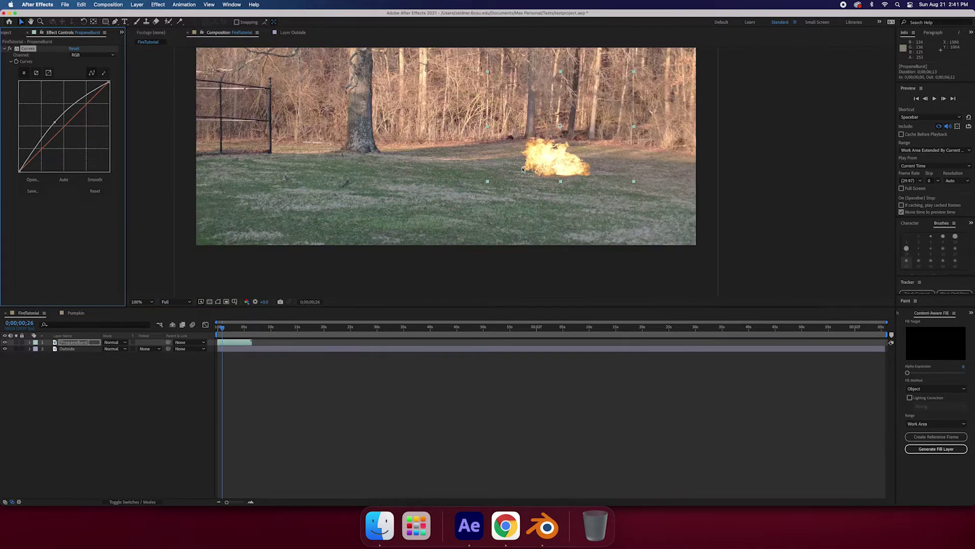
pyautogui.scroll(1, 511, 171)
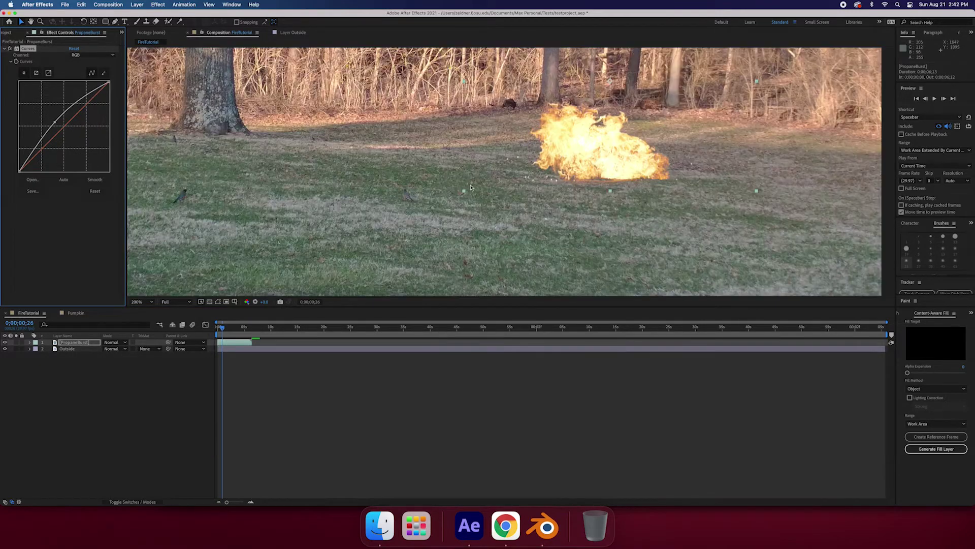
pyautogui.click(91, 343)
# - Set the fire layer's Opacity to 90% and preview from the start
pyautogui.press('t')
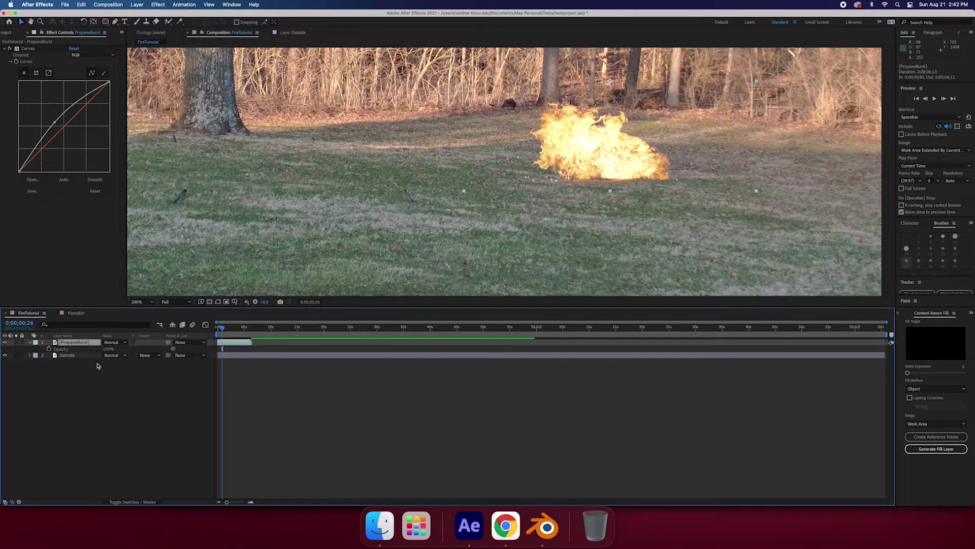
pyautogui.moveTo(108, 352); pyautogui.dragTo(99, 354)
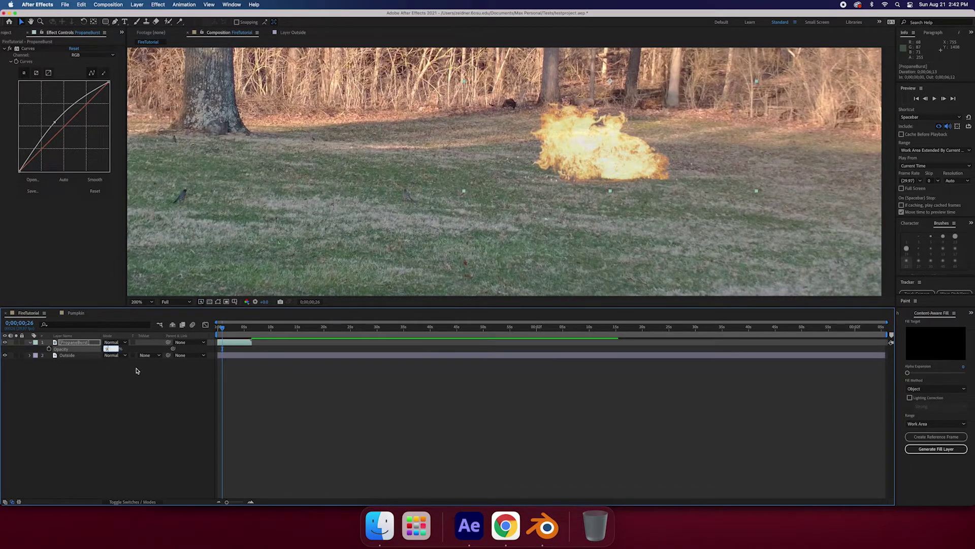
pyautogui.press('Return')
pyautogui.press('/')
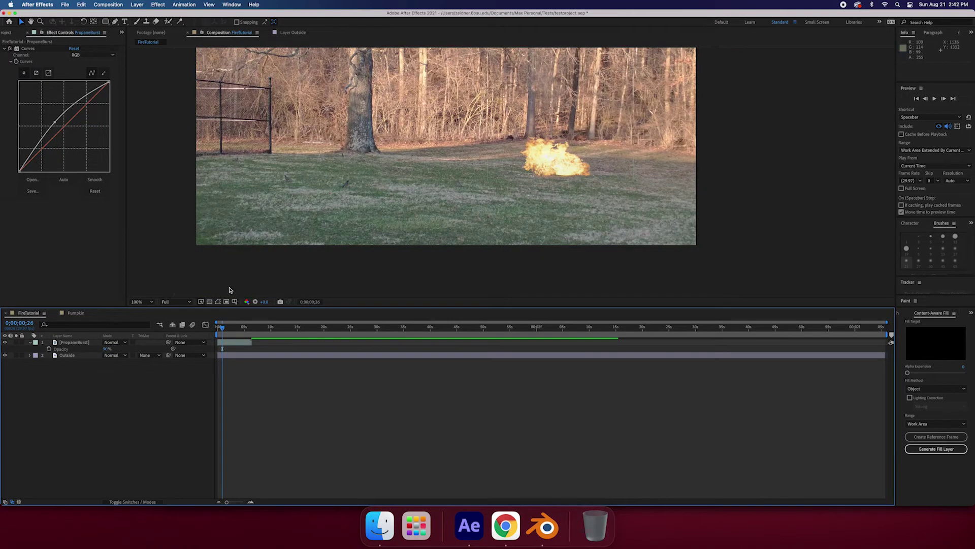
pyautogui.press('space')
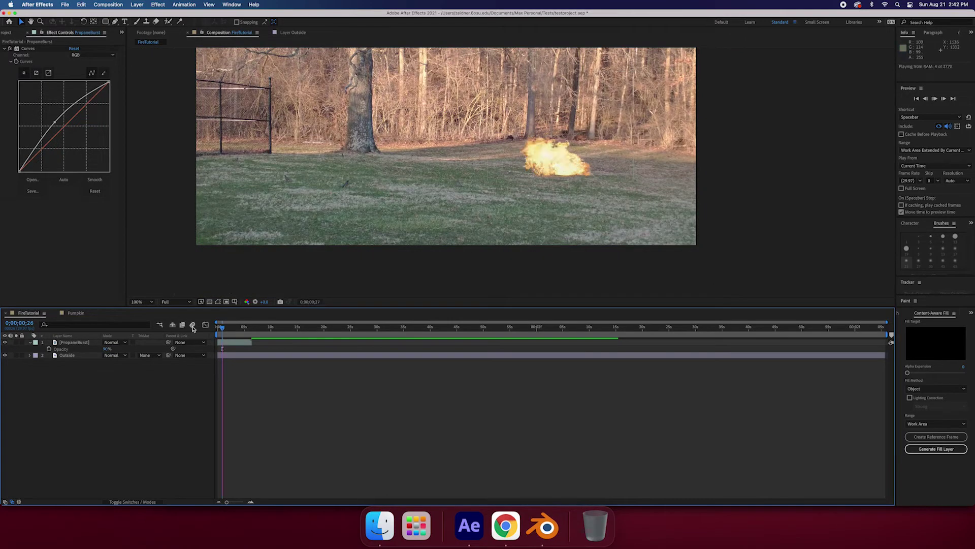
pyautogui.click(222, 330)
pyautogui.moveTo(222, 329); pyautogui.dragTo(218, 330)
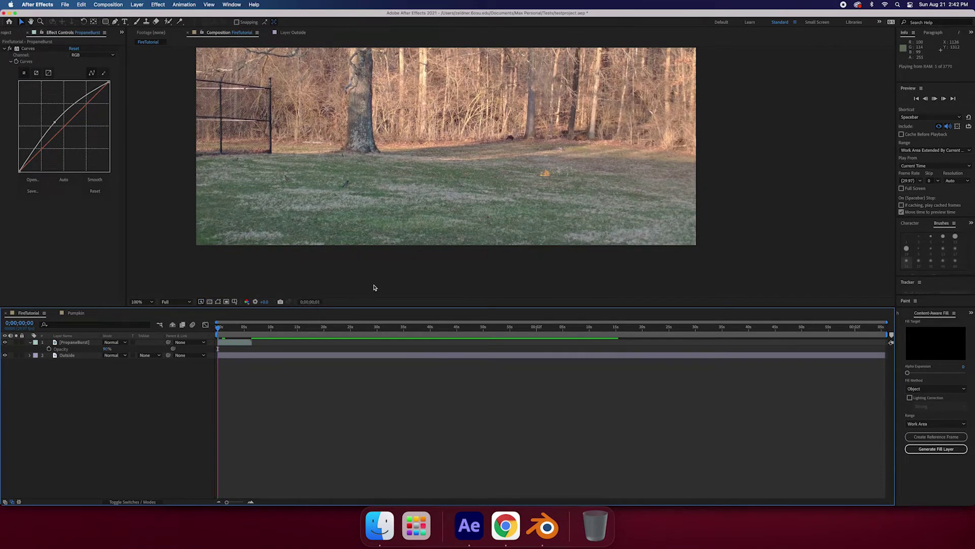
pyautogui.press('space')
# - Duplicate the PropaneBurst fire layer and select the copy
pyautogui.click(65, 342)
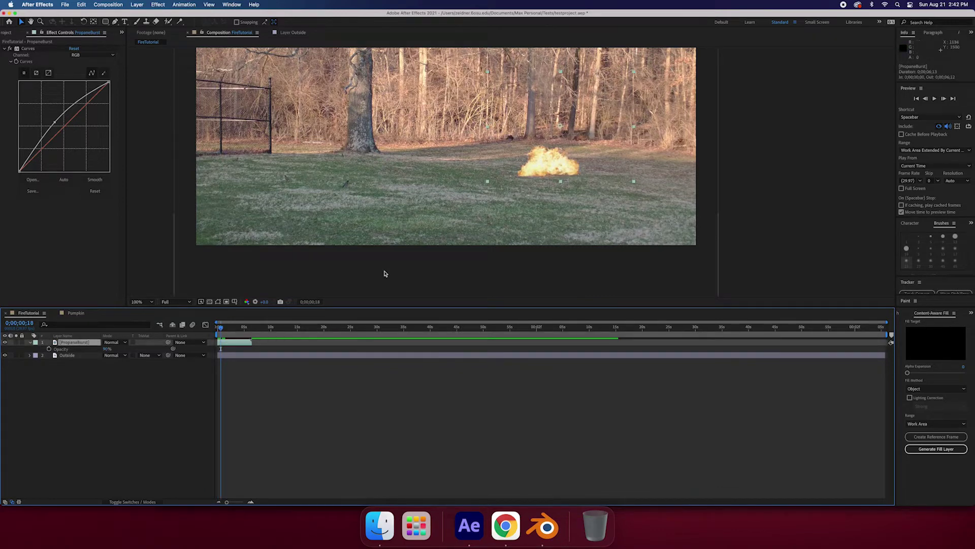
pyautogui.press('super+d')
pyautogui.click(79, 349)
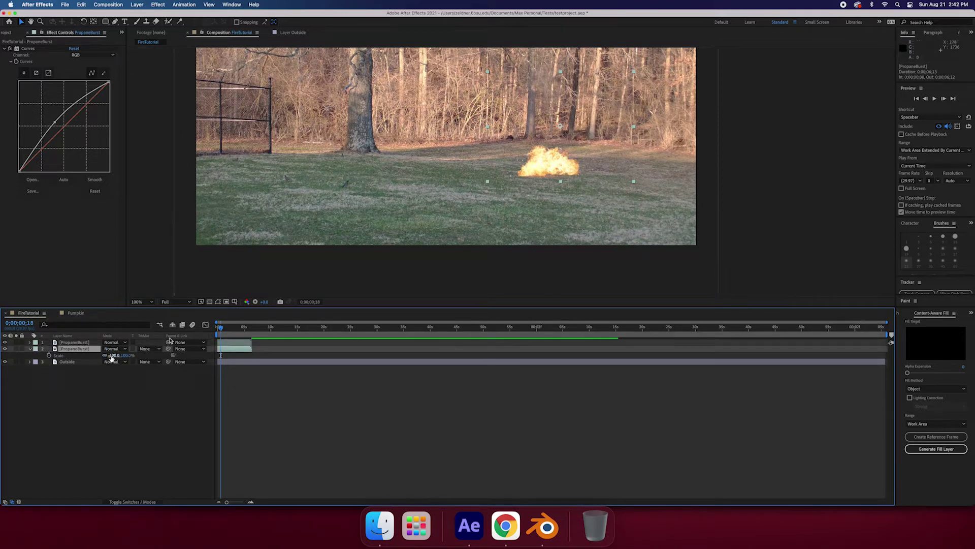
# - Scale the duplicate PropaneBurst to 144% and reposition it over the original flame
pyautogui.moveTo(111, 358); pyautogui.dragTo(127, 355)
pyautogui.moveTo(549, 182); pyautogui.dragTo(575, 179)
pyautogui.click(65, 336)
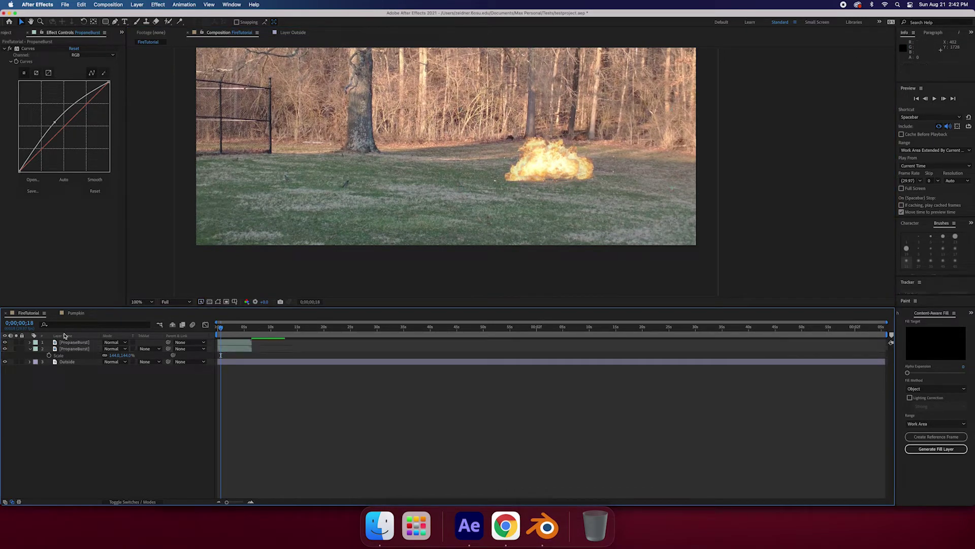
pyautogui.click(73, 349)
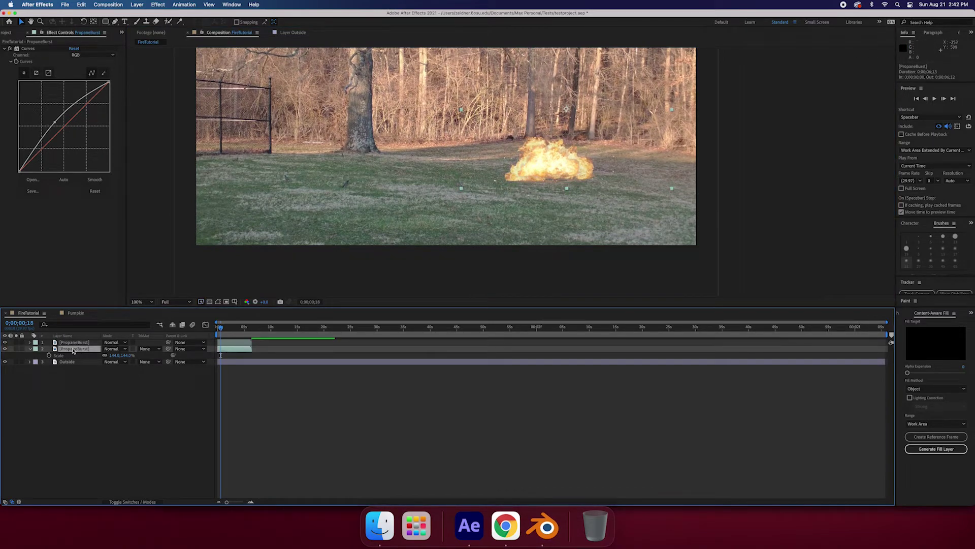
pyautogui.moveTo(74, 351); pyautogui.dragTo(79, 350)
pyautogui.click(167, 5)
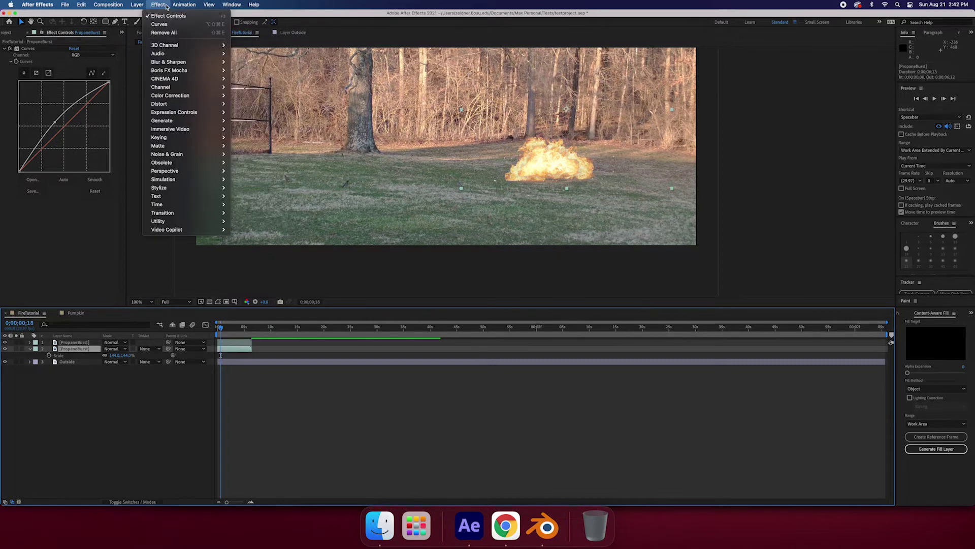
# - Add a Gaussian Blur of about 182 to the duplicate fire and nudge it upward
pyautogui.moveTo(183, 62)
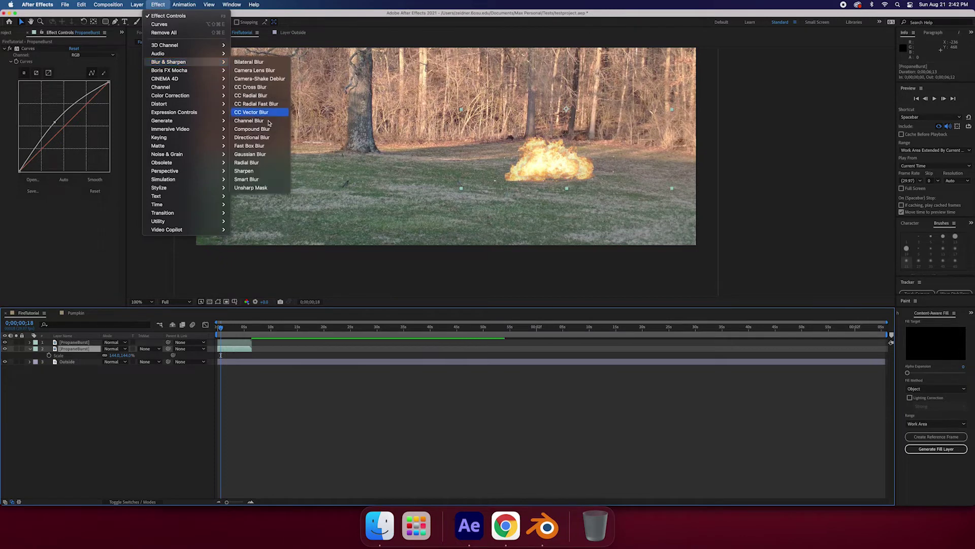
pyautogui.click(250, 154)
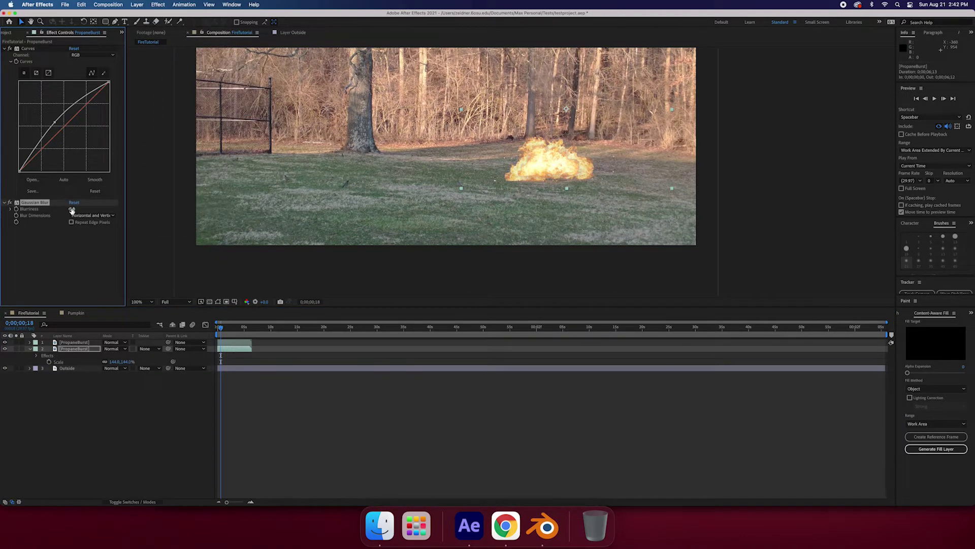
pyautogui.moveTo(73, 208); pyautogui.dragTo(158, 220)
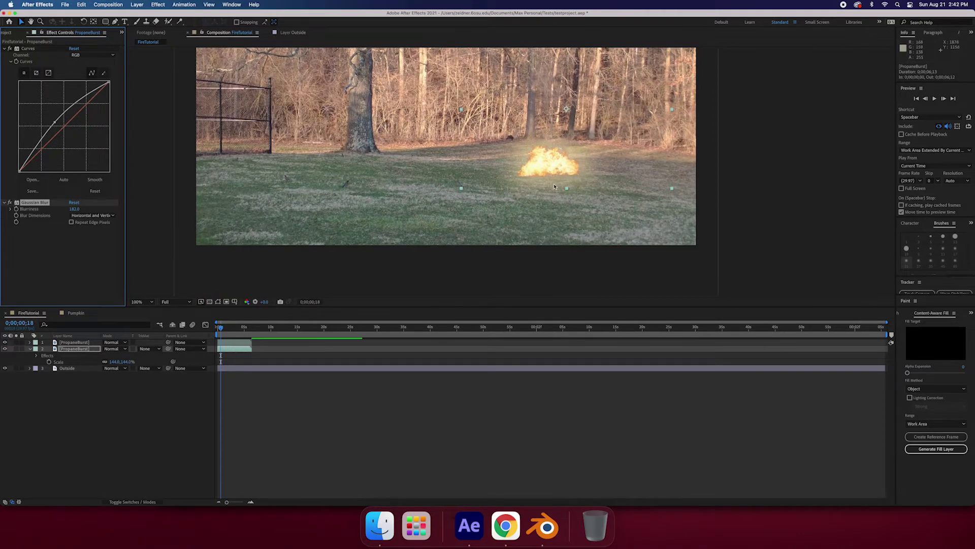
pyautogui.moveTo(553, 200); pyautogui.dragTo(554, 191)
pyautogui.moveTo(607, 169); pyautogui.dragTo(599, 169)
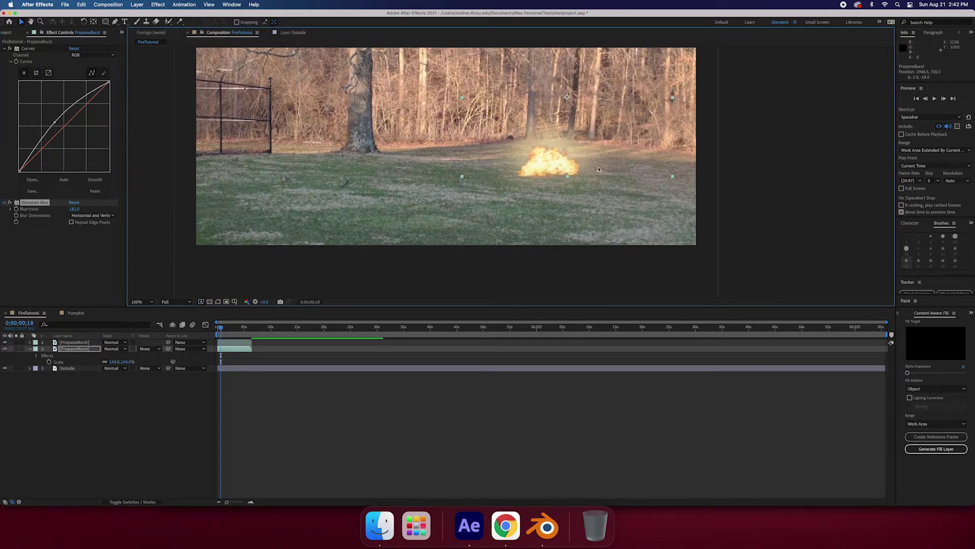
pyautogui.moveTo(77, 208)
pyautogui.mouseDown()
pyautogui.moveTo(40, 209)
pyautogui.moveTo(72, 210)
pyautogui.mouseUp()
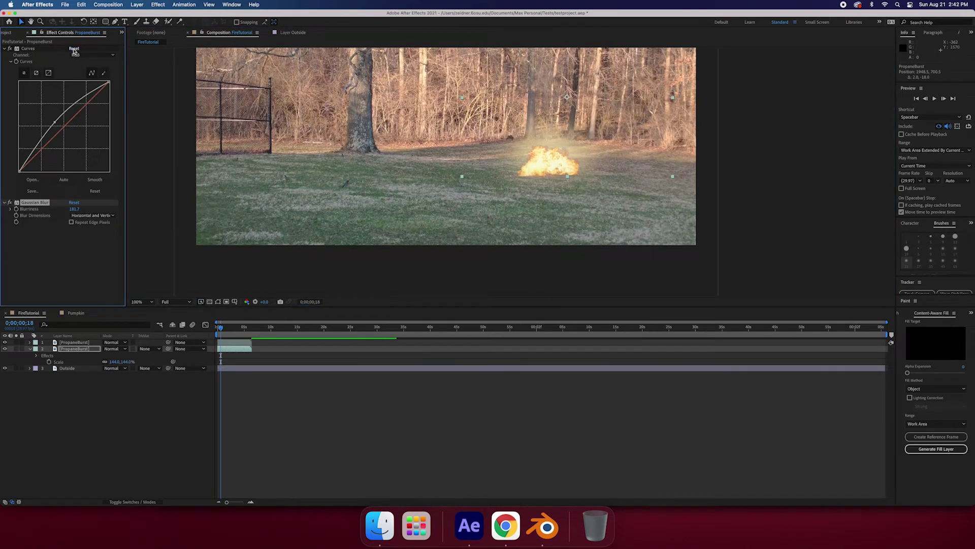
# - Delete the copied Curves, shift the copy slightly right, and raise Blurriness to 253.7
pyautogui.click(28, 50)
pyautogui.press('Delete')
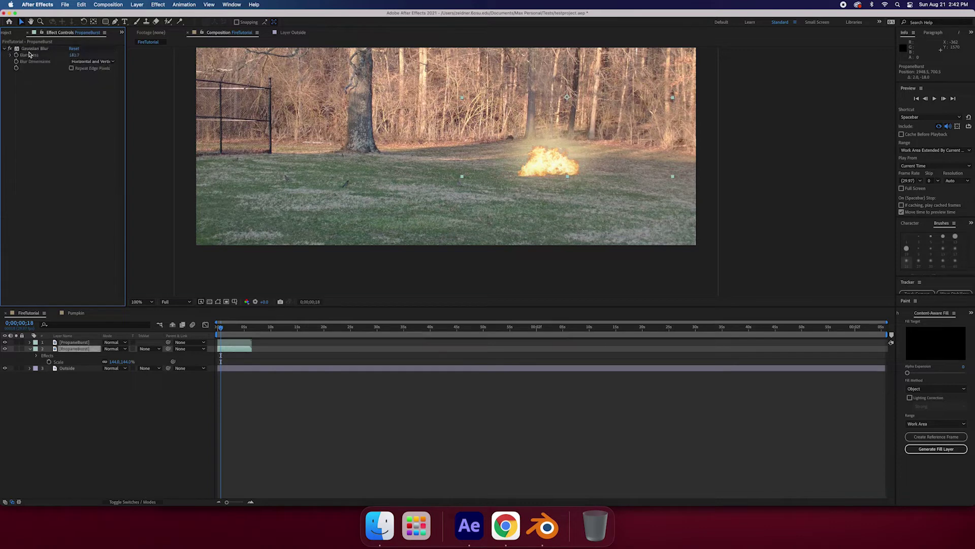
pyautogui.moveTo(575, 94); pyautogui.dragTo(582, 95)
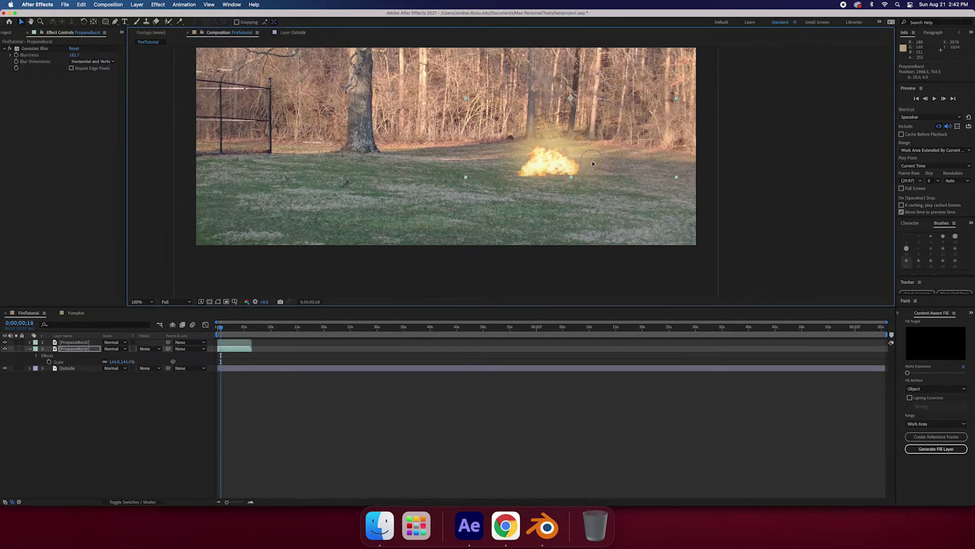
pyautogui.moveTo(74, 54); pyautogui.dragTo(348, 50)
pyautogui.click(219, 326)
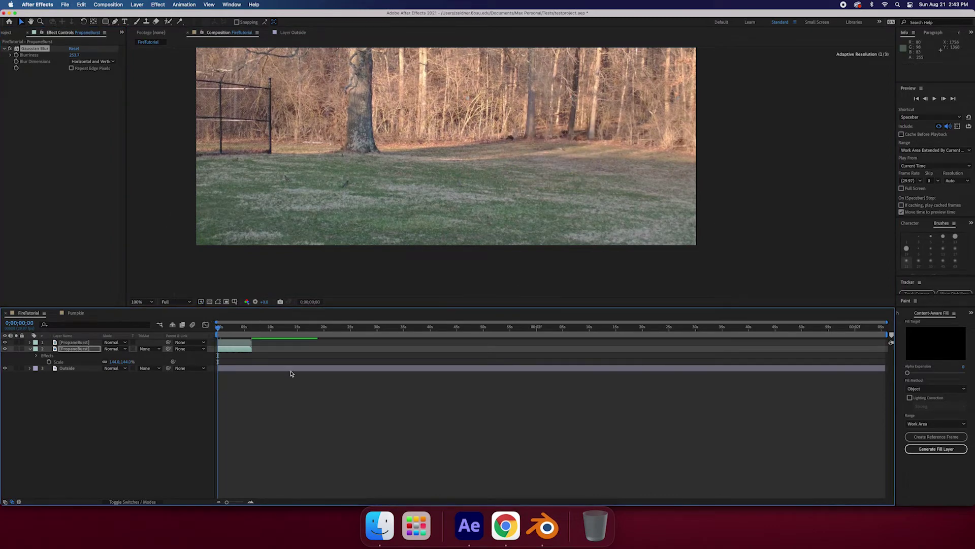
pyautogui.press('space')
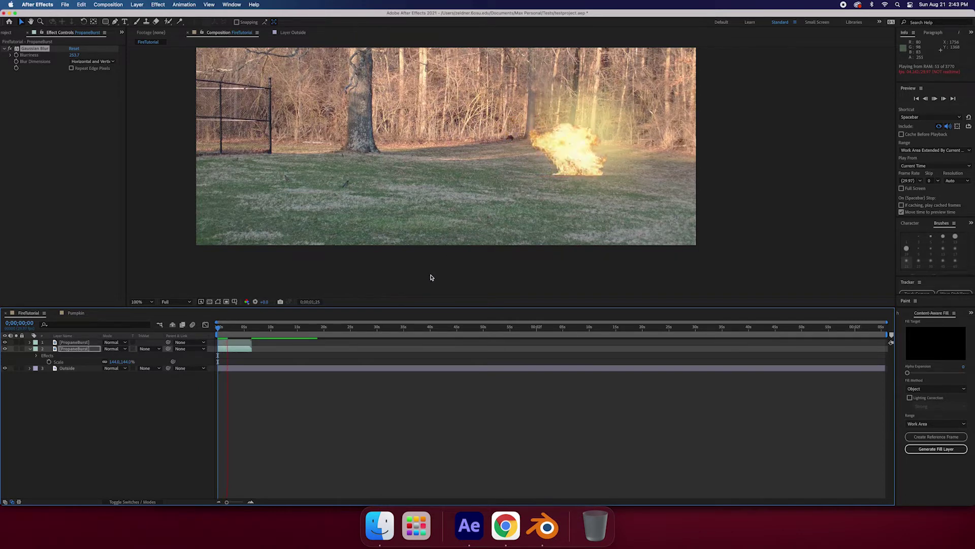
pyautogui.press('space')
pyautogui.moveTo(228, 330); pyautogui.dragTo(217, 333)
pyautogui.click(30, 349)
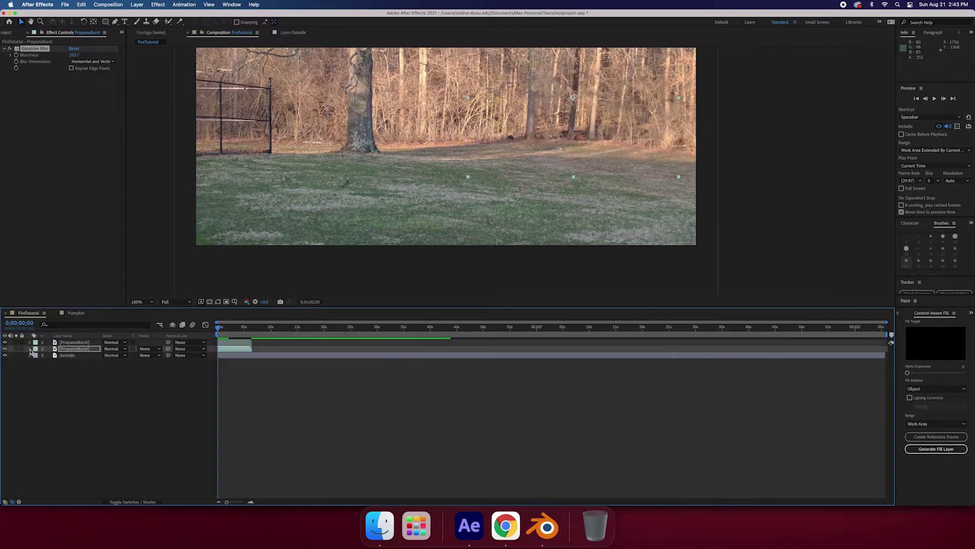
pyautogui.click(89, 343)
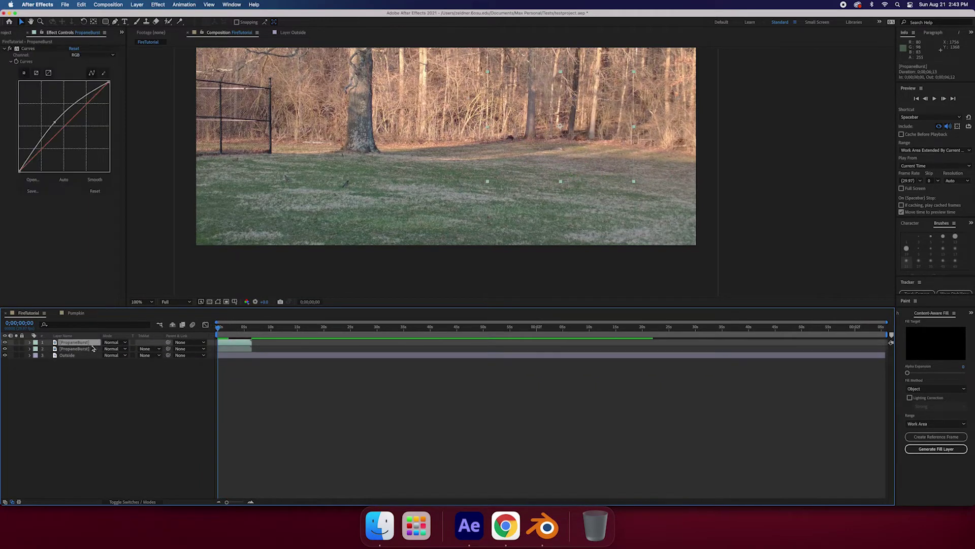
# - Replace the old fire layers with ArcRipper01a.mov, positioned right and down onto the grass
pyautogui.press('Delete')
pyautogui.click(69, 343)
pyautogui.press('Delete')
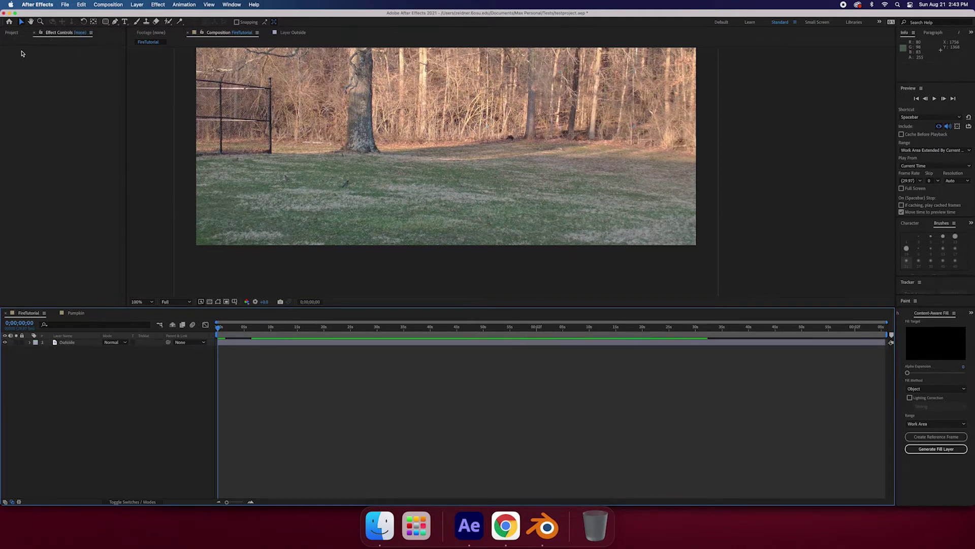
pyautogui.click(12, 32)
pyautogui.doubleClick(35, 123)
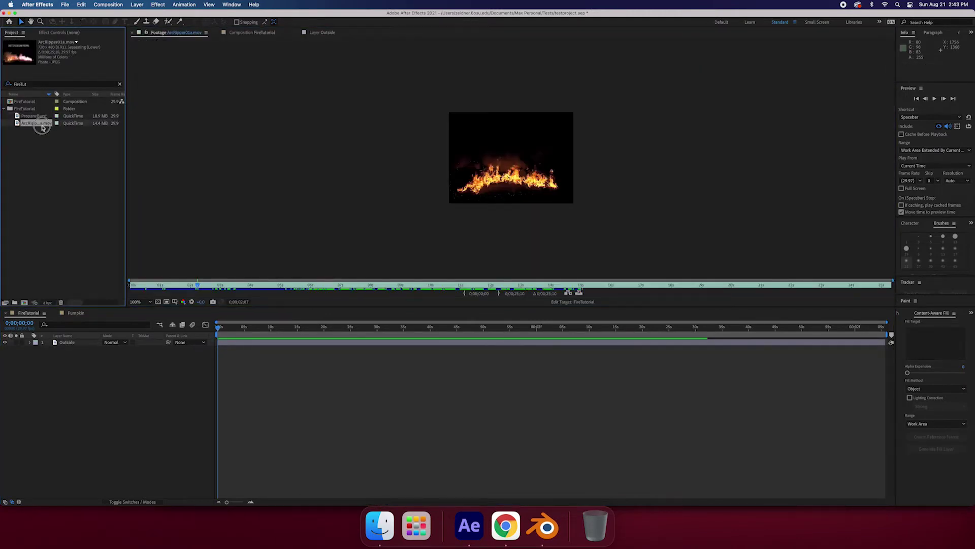
pyautogui.moveTo(36, 123); pyautogui.dragTo(79, 343)
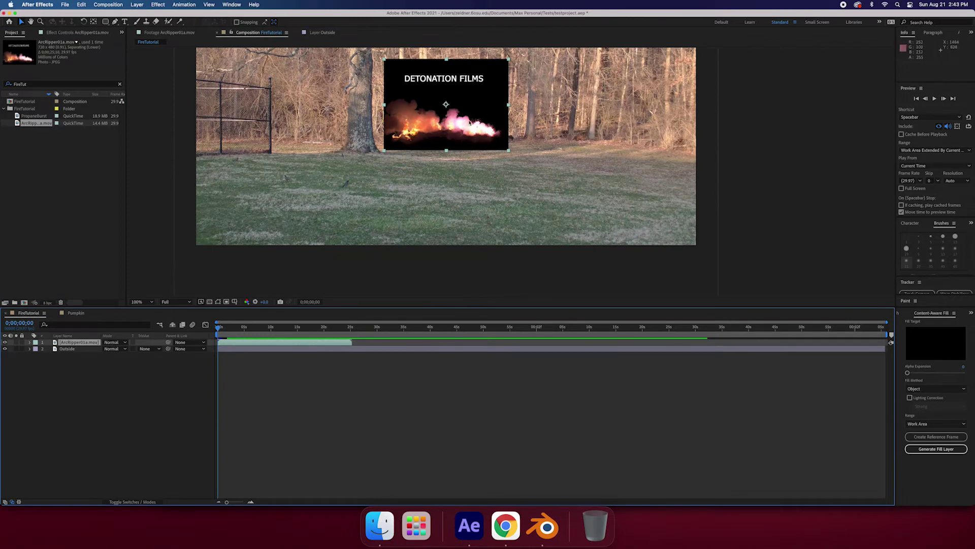
pyautogui.moveTo(445, 105); pyautogui.dragTo(530, 146)
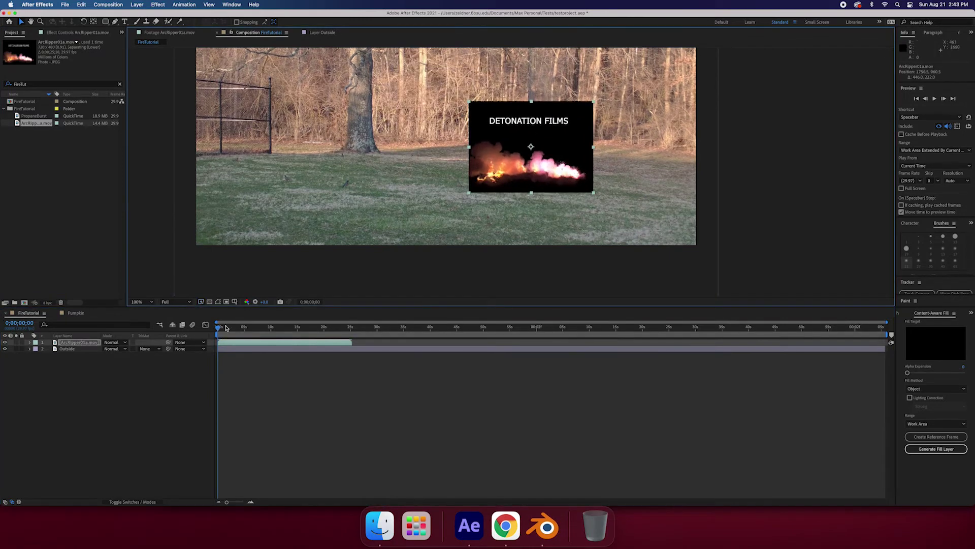
# - Preview the clip, then set the fire layer's blend mode to Lighten and scrub to check it
pyautogui.click(945, 99)
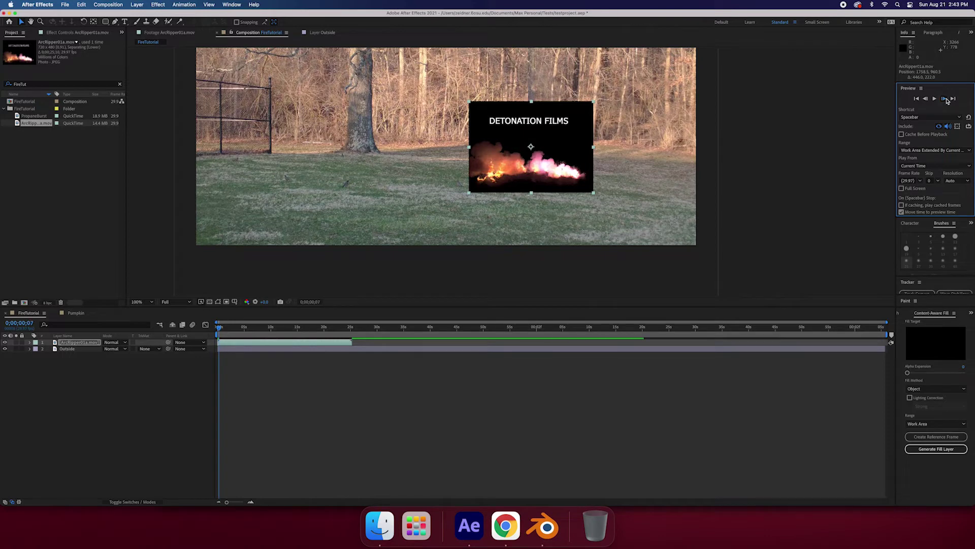
pyautogui.click(219, 342)
pyautogui.click(217, 329)
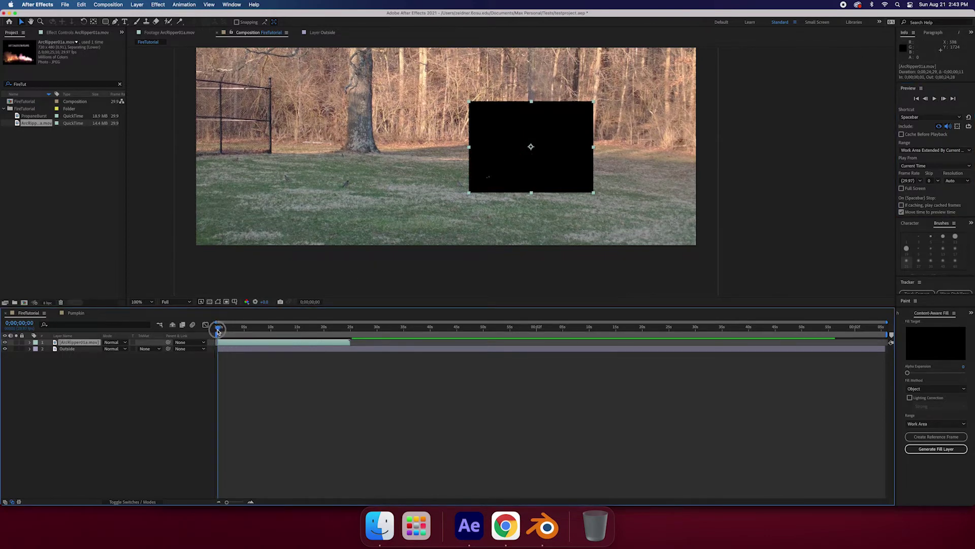
pyautogui.click(115, 342)
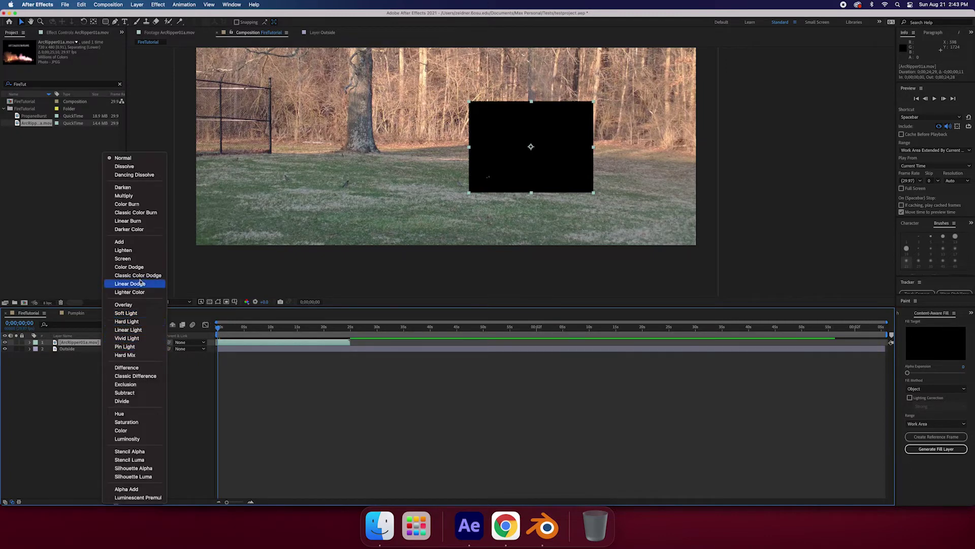
pyautogui.click(123, 250)
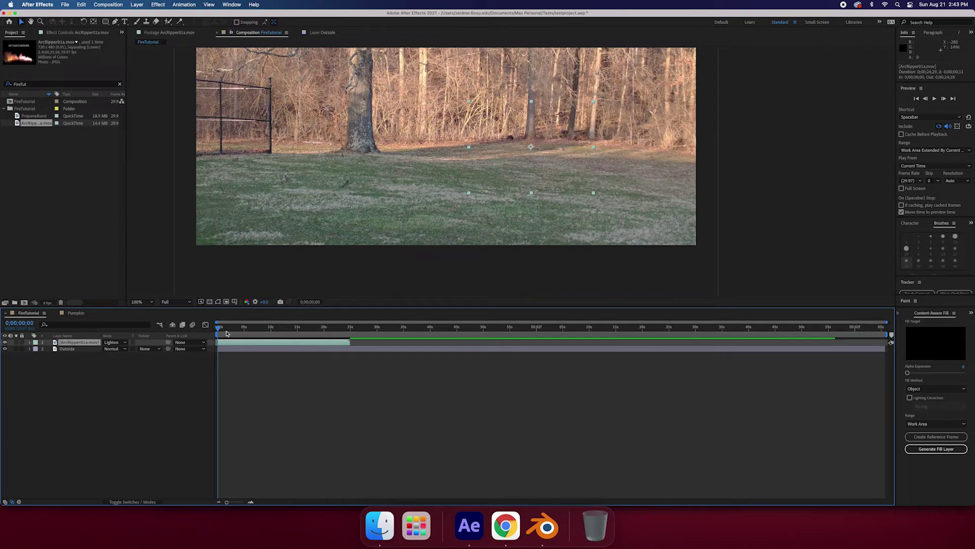
pyautogui.moveTo(226, 333); pyautogui.dragTo(247, 332)
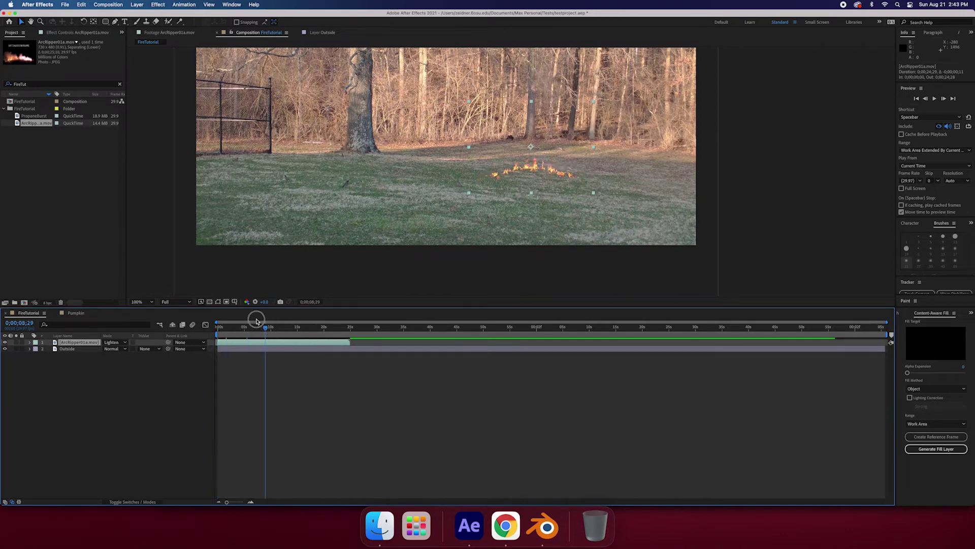
pyautogui.click(223, 330)
# - Shift the fire up and right, then add Curves with the RGB curve bent upward
pyautogui.moveTo(225, 333); pyautogui.dragTo(230, 331)
pyautogui.moveTo(560, 172); pyautogui.dragTo(588, 163)
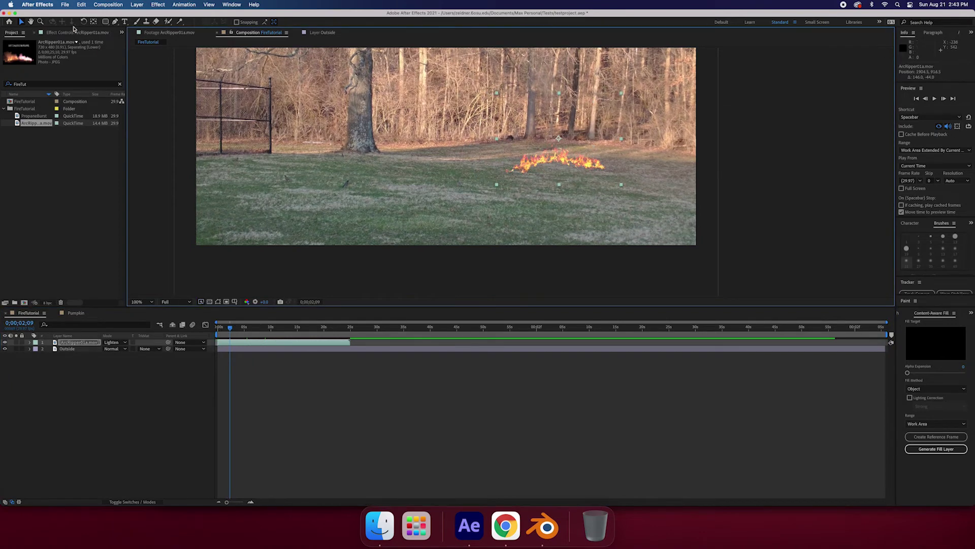
pyautogui.click(156, 5)
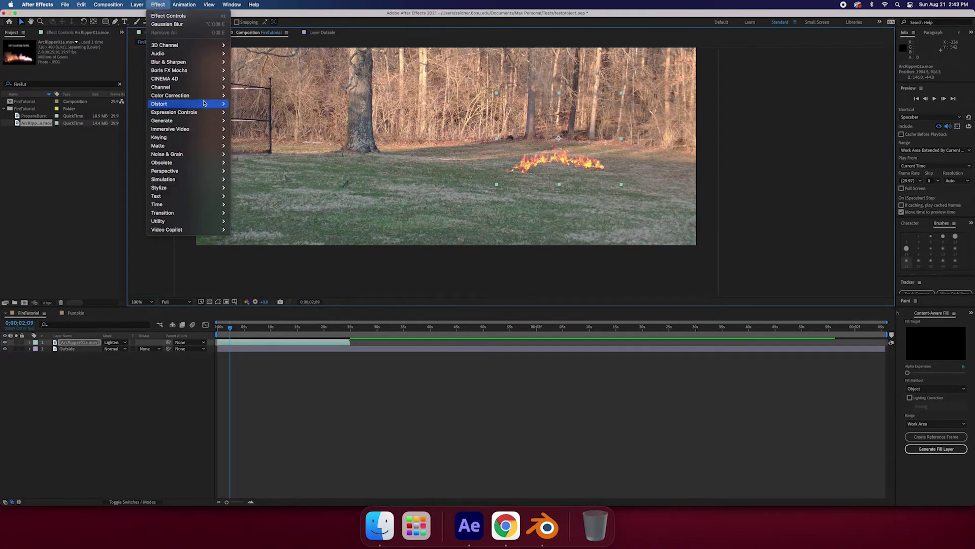
pyautogui.moveTo(173, 96)
pyautogui.click(260, 246)
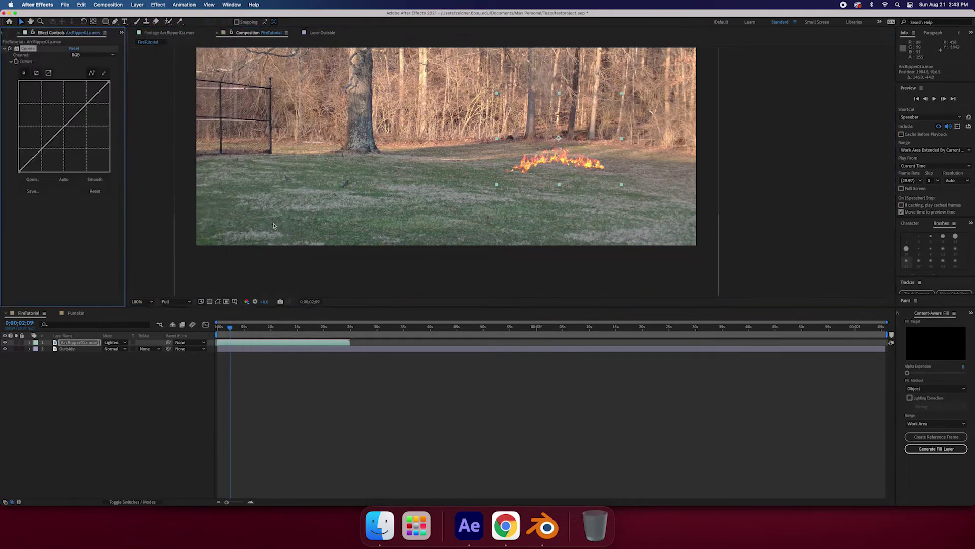
pyautogui.moveTo(66, 138); pyautogui.dragTo(57, 115)
# - Browse the Effect menu without applying anything, then scrub the fire clip to 0;00;02;17
pyautogui.click(168, 4)
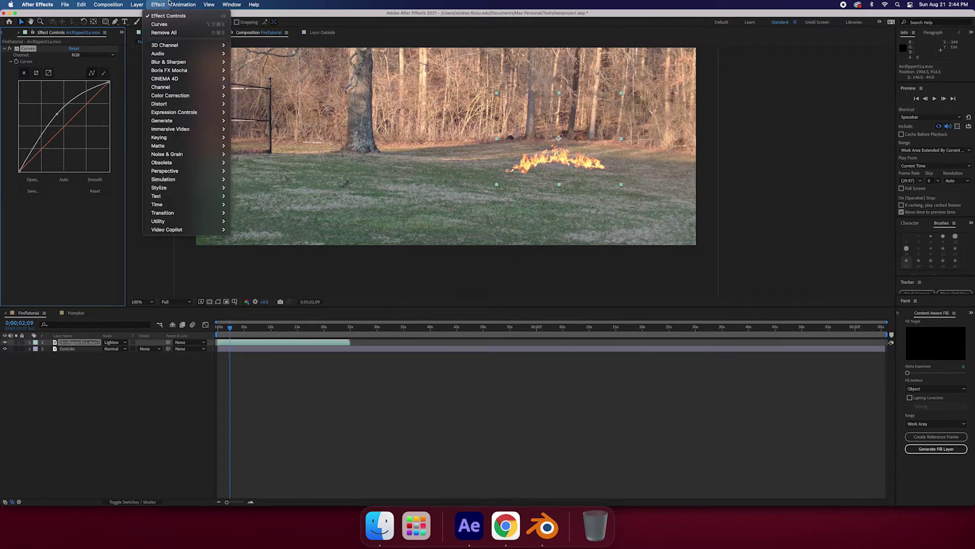
pyautogui.moveTo(138, 4)
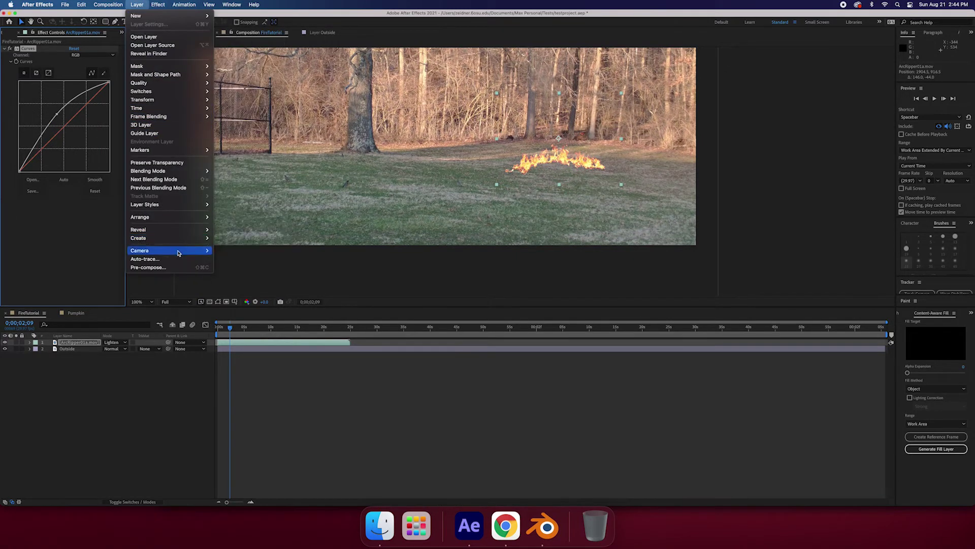
pyautogui.click(81, 214)
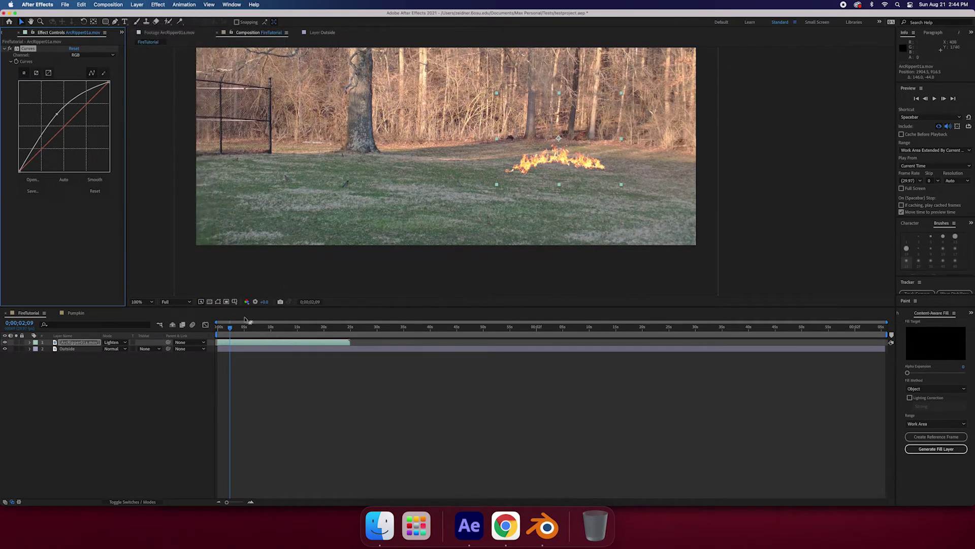
pyautogui.click(221, 330)
pyautogui.moveTo(221, 329); pyautogui.dragTo(233, 331)
# - Duplicate the fire layer, scale the copy to 140%, and nudge it slightly up
pyautogui.click(72, 343)
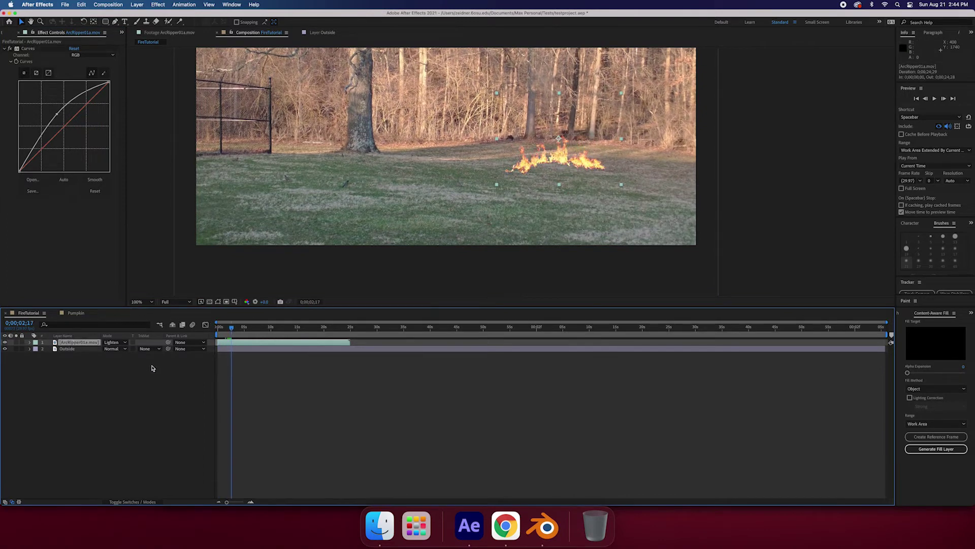
pyautogui.hotkey('ctrl', 'd')
pyautogui.click(73, 349)
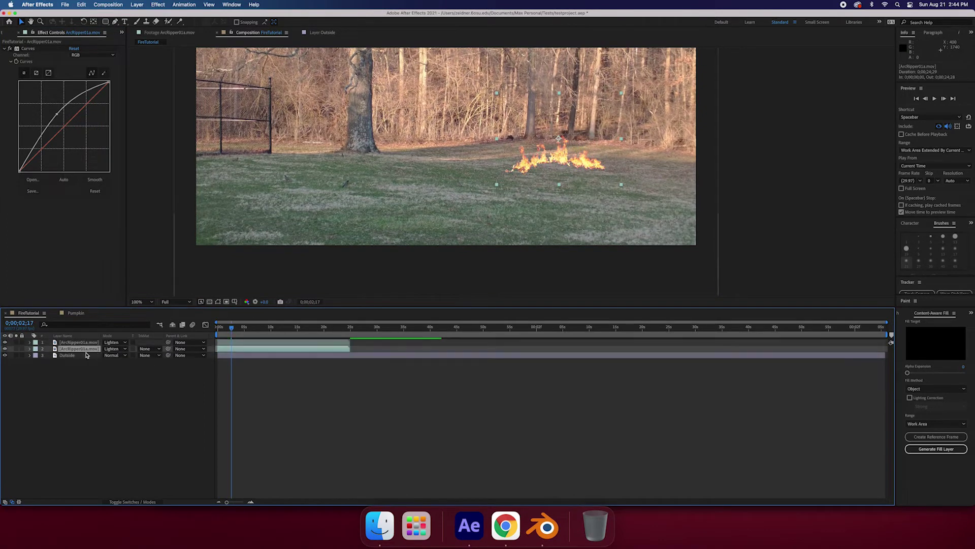
pyautogui.press('s')
pyautogui.moveTo(113, 356); pyautogui.dragTo(124, 352)
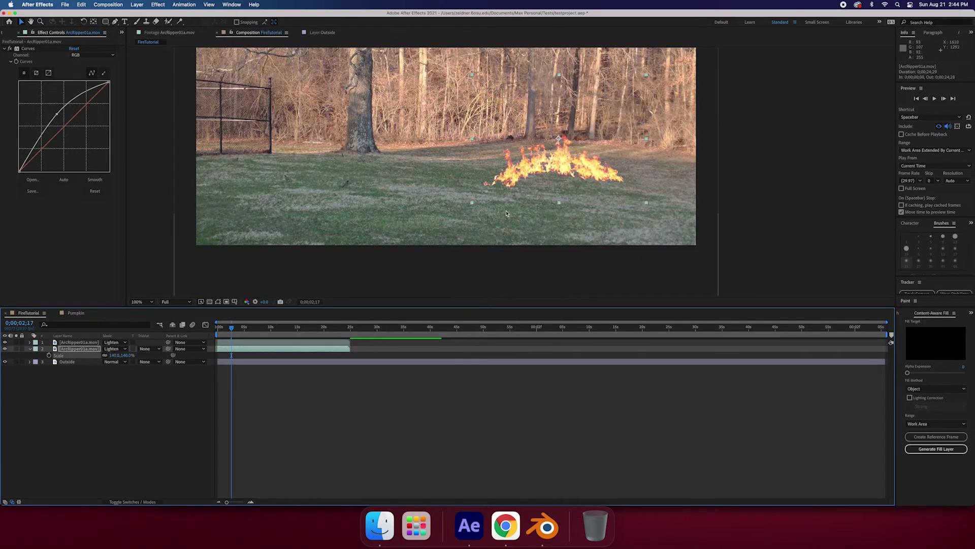
pyautogui.moveTo(568, 171); pyautogui.dragTo(571, 162)
# - Apply Gaussian Blur to the duplicate with Blurriness 364
pyautogui.click(158, 4)
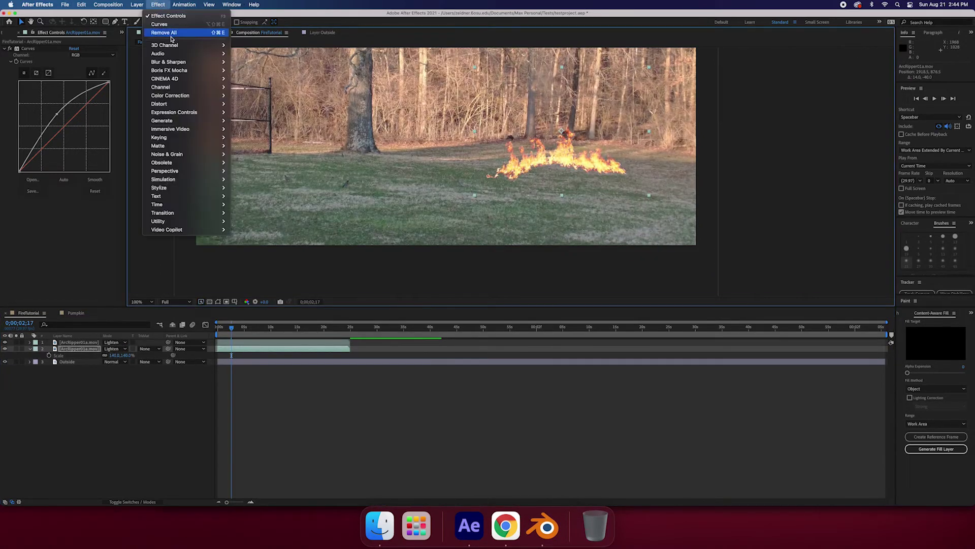
pyautogui.moveTo(169, 61)
pyautogui.click(267, 154)
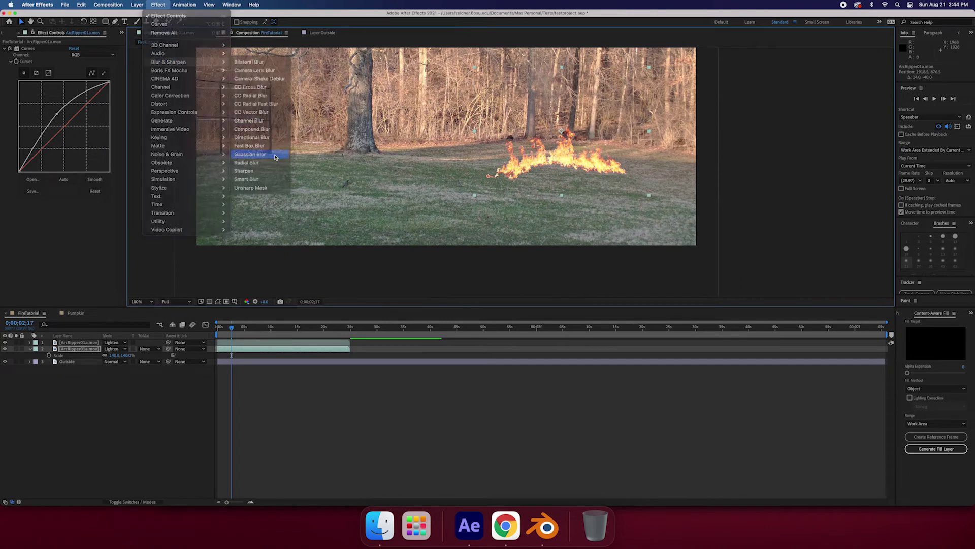
pyautogui.moveTo(72, 210); pyautogui.dragTo(183, 253)
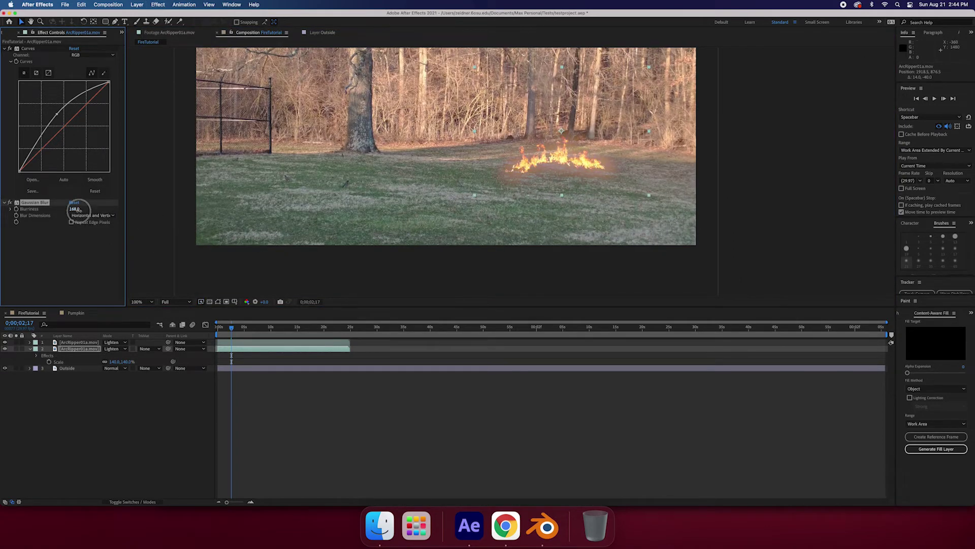
pyautogui.moveTo(75, 209); pyautogui.dragTo(157, 213)
# - Deselect the layers and play the composition from near the start to check the glow
pyautogui.click(555, 175)
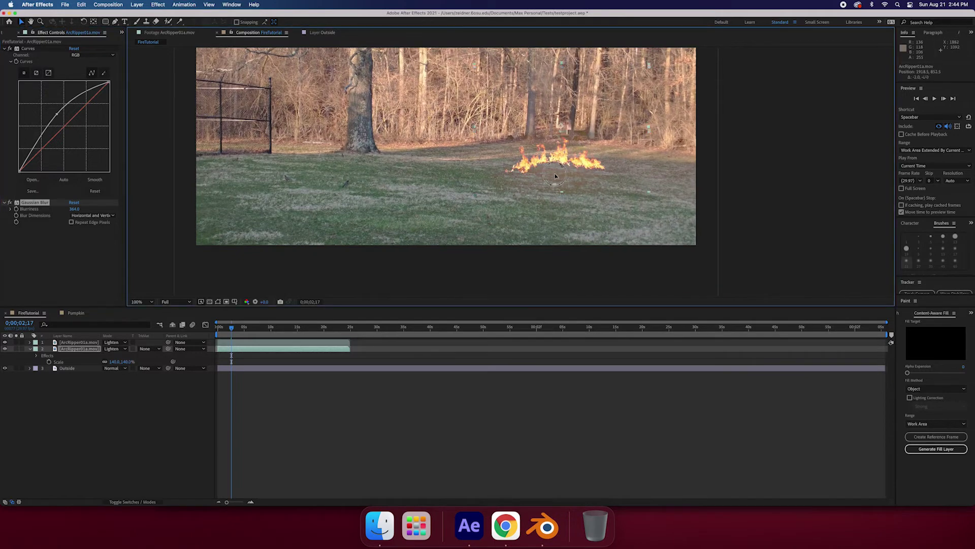
pyautogui.click(226, 325)
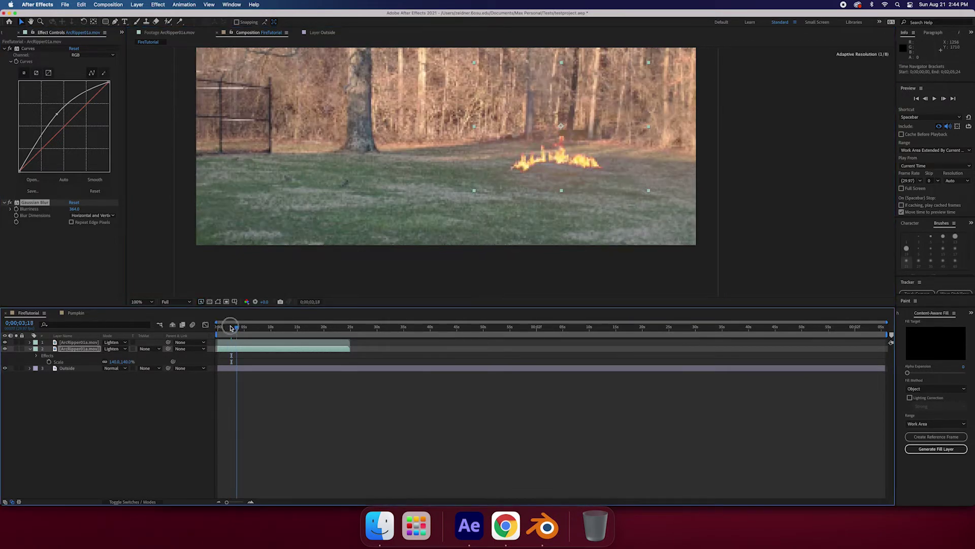
pyautogui.click(218, 329)
pyautogui.press('space')
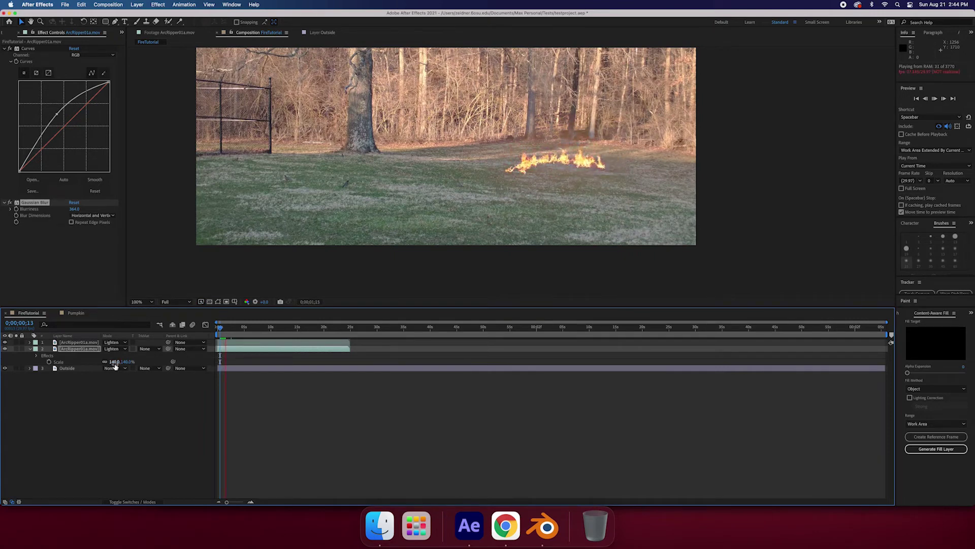
pyautogui.scroll(-2, 373, 197)
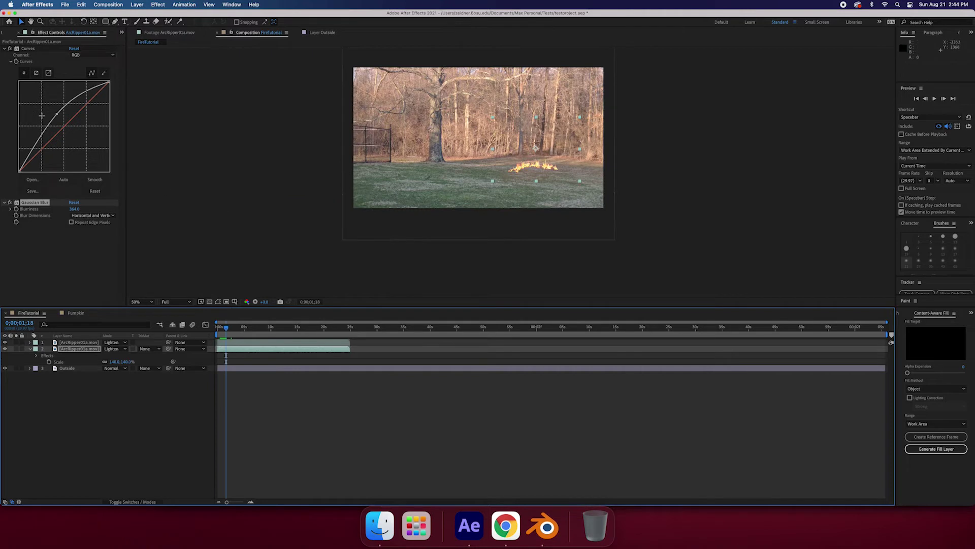
pyautogui.click(3, 49)
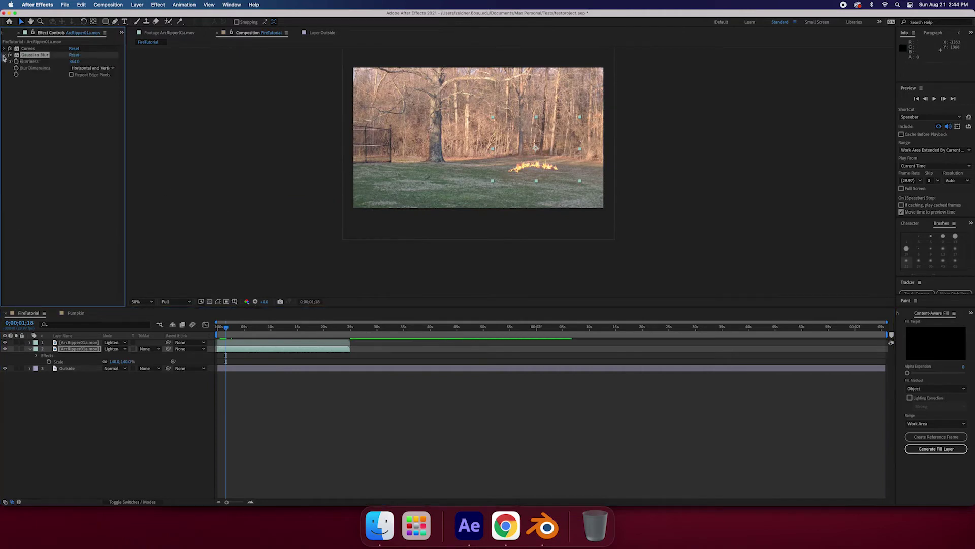
pyautogui.click(3, 55)
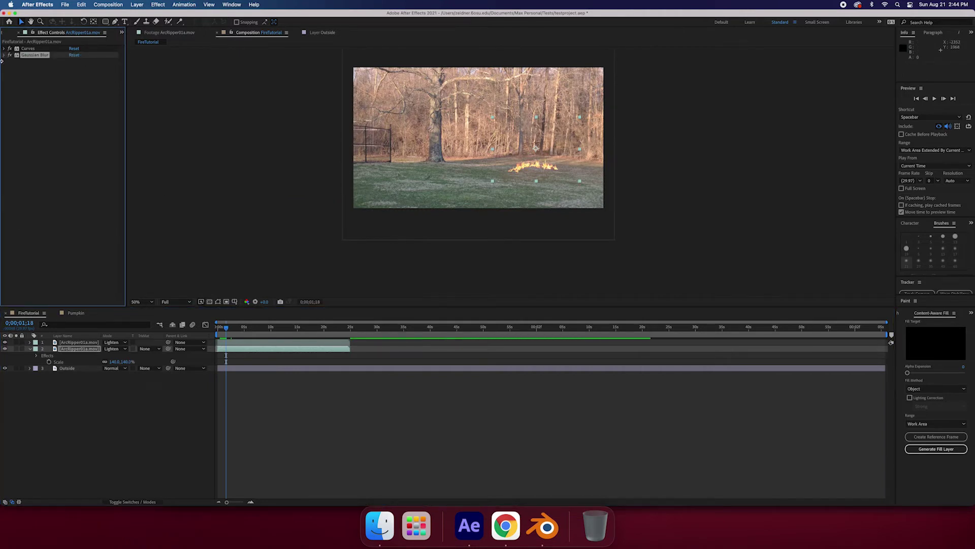
pyautogui.scroll(2, 511, 128)
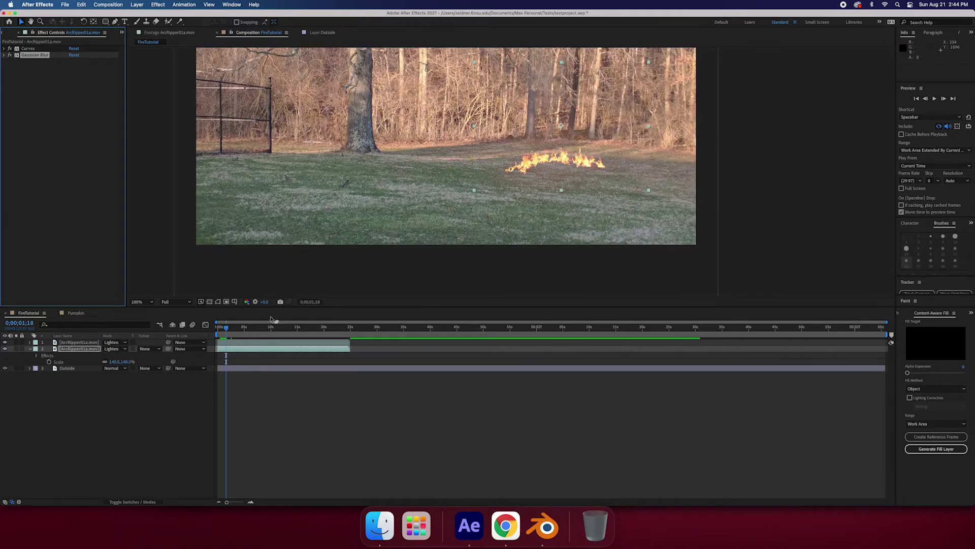
pyautogui.moveTo(229, 334); pyautogui.dragTo(214, 334)
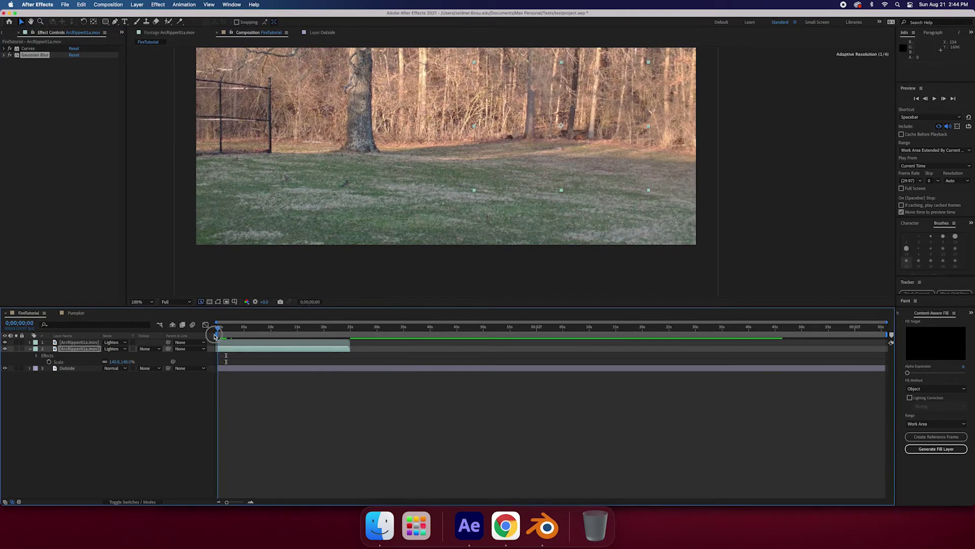
pyautogui.press('space')
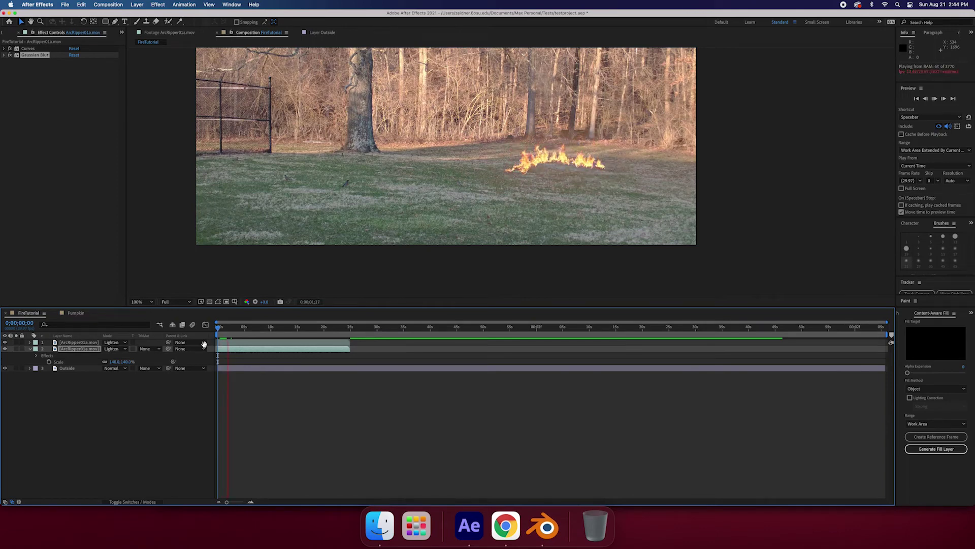
pyautogui.press('space')
pyautogui.moveTo(228, 327); pyautogui.dragTo(222, 326)
pyautogui.press(',')
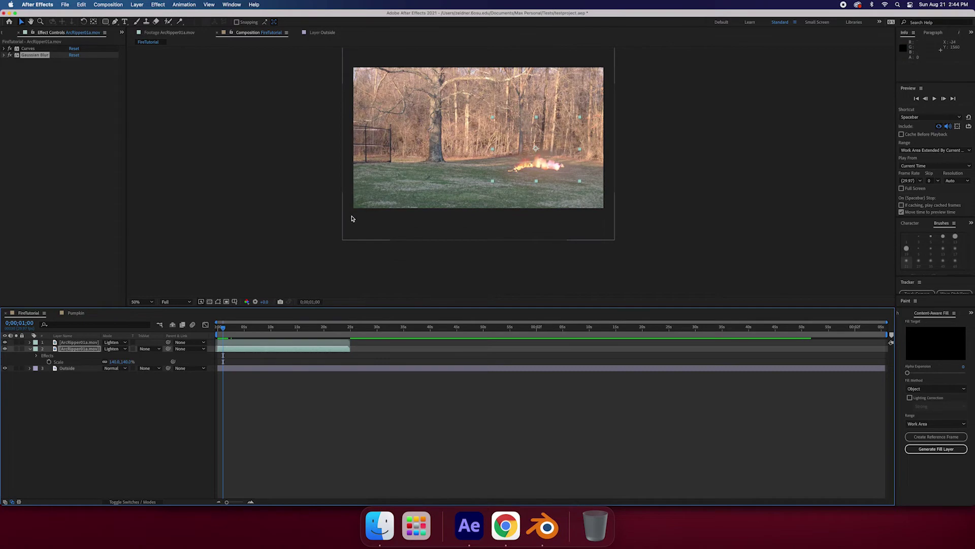
pyautogui.press('.')
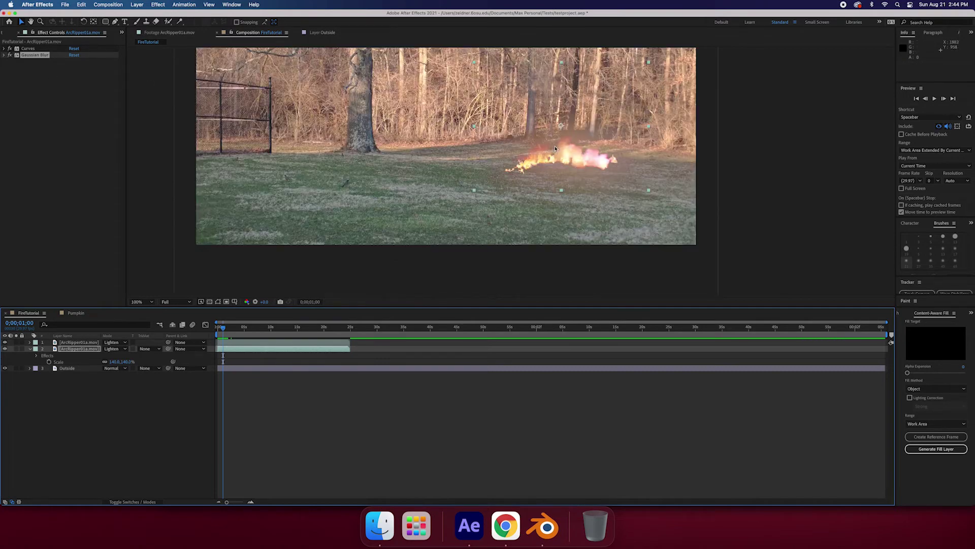
pyautogui.press(',')
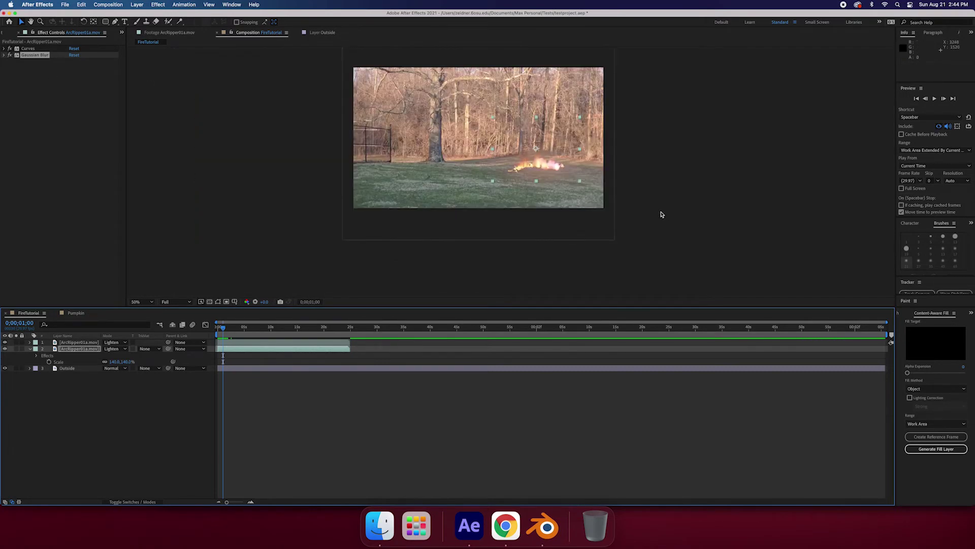
pyautogui.click(597, 210)
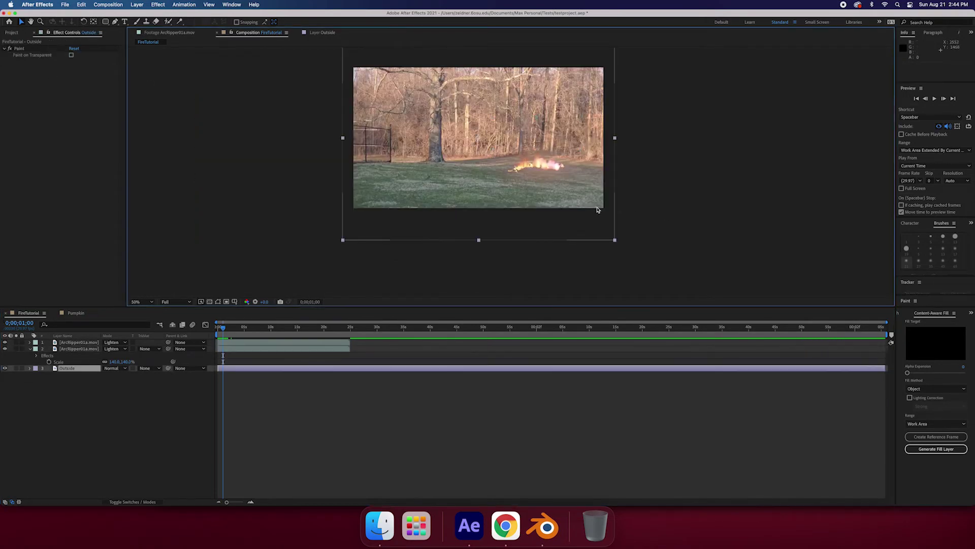
# - Pre-compose both fire layers and Outside into a nested FireTutorial comp, keeping 'Move all attributes'
pyautogui.click(72, 369)
pyautogui.click(29, 349)
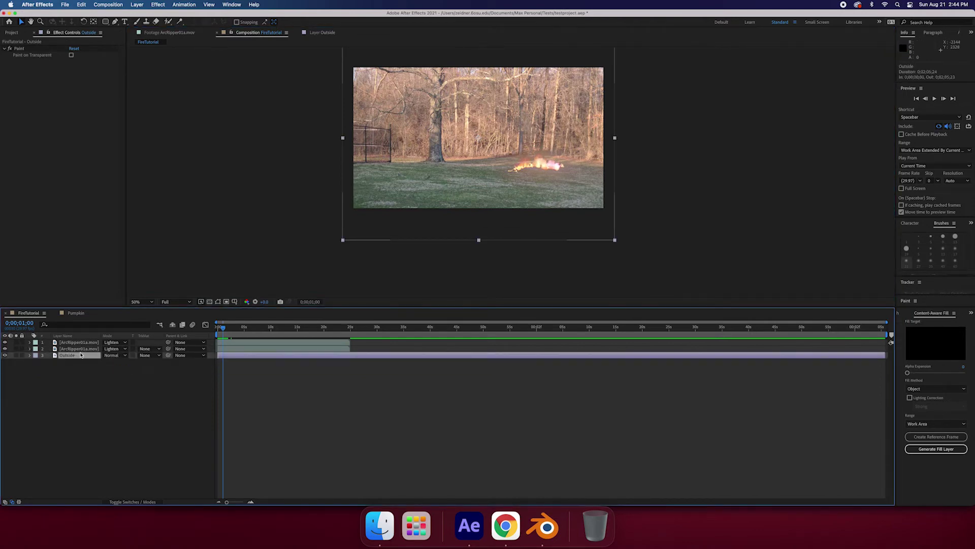
pyautogui.keyDown('shift'); pyautogui.click(79, 345); pyautogui.keyUp('shift')
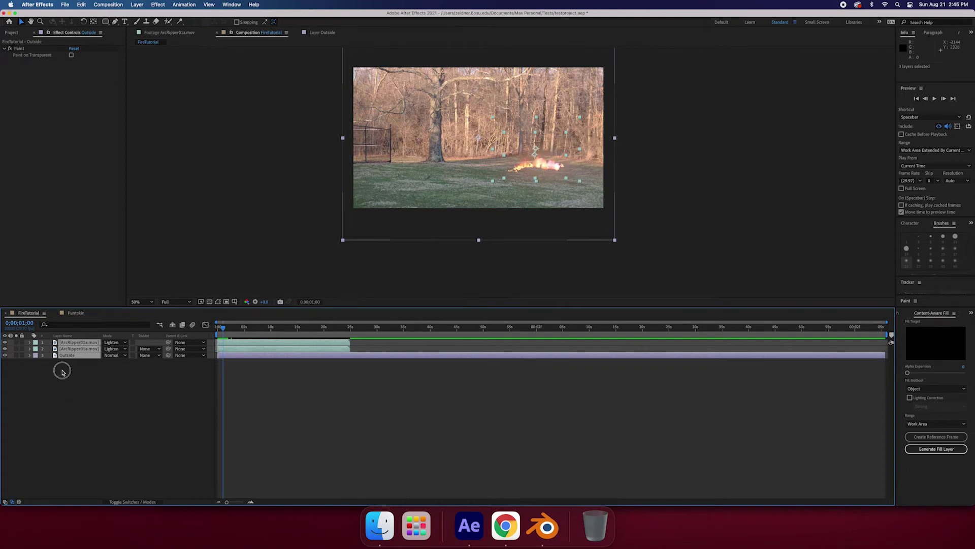
pyautogui.rightClick(79, 355)
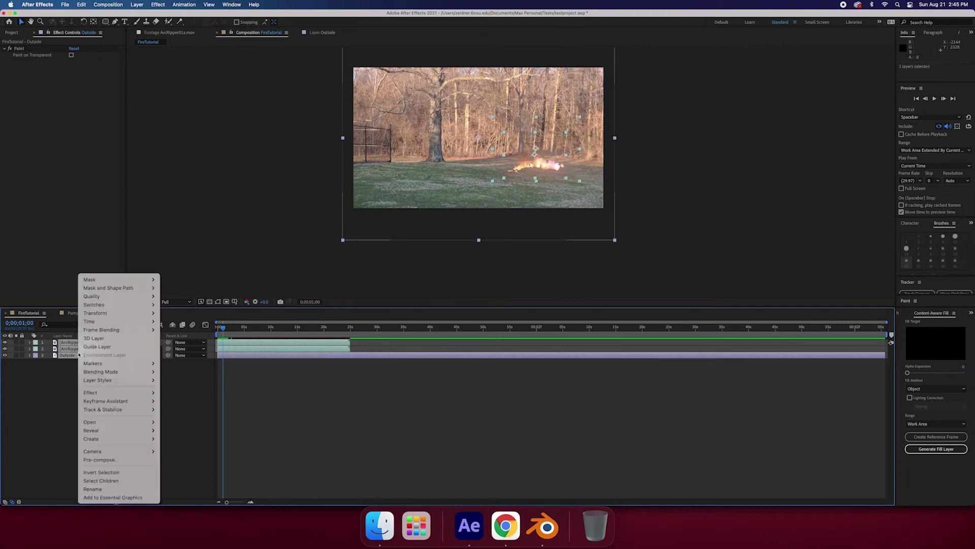
pyautogui.click(102, 459)
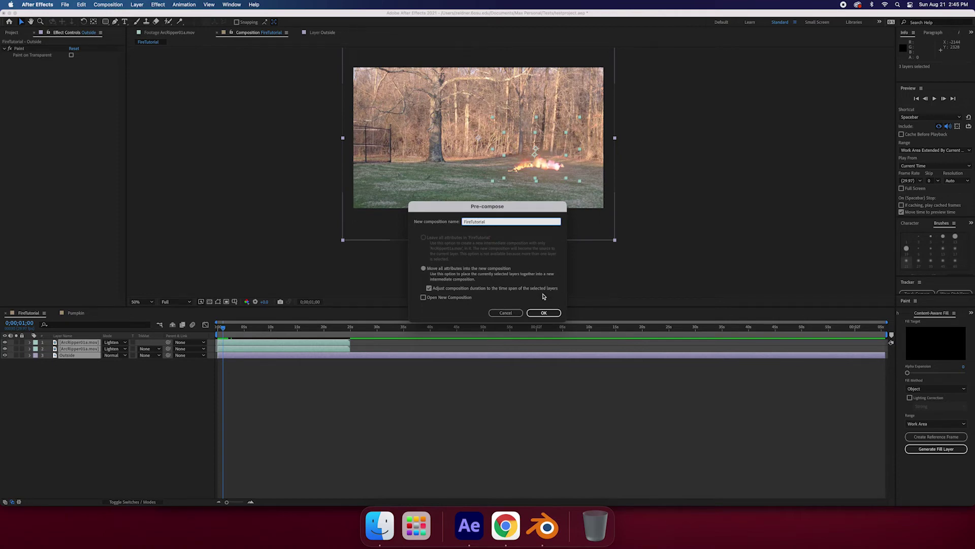
pyautogui.click(543, 312)
pyautogui.click(136, 362)
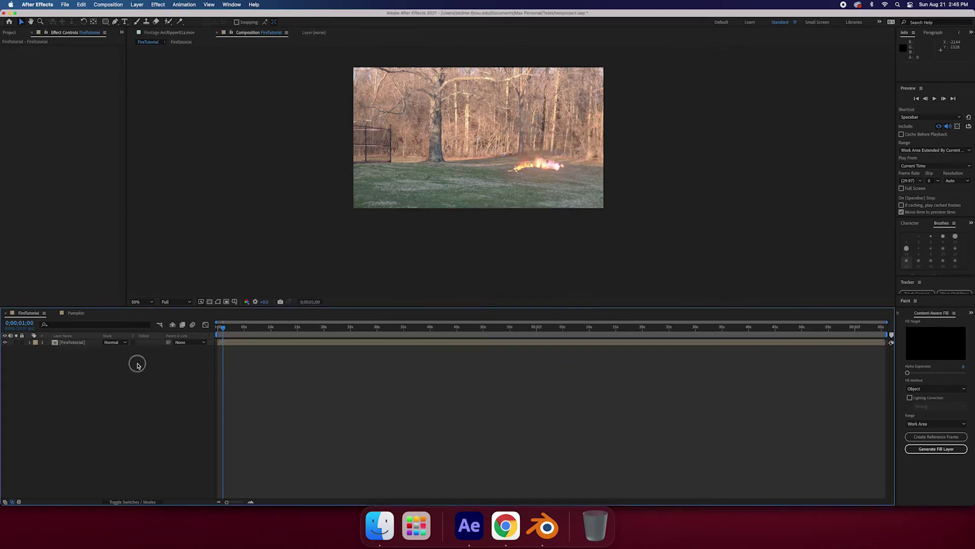
# - Rename the FireTutorial layer to 'Fire'
pyautogui.click(81, 344)
pyautogui.press('Return')
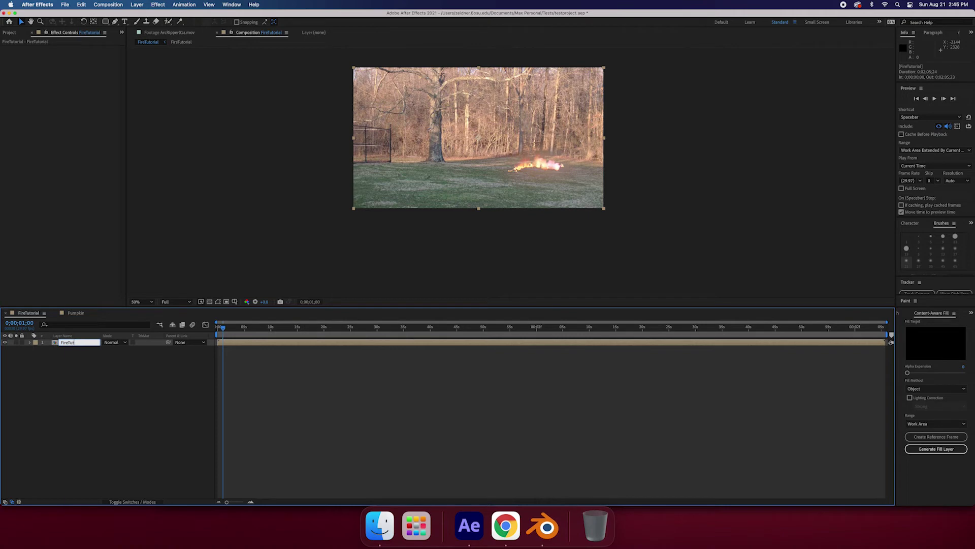
pyautogui.press('Return')
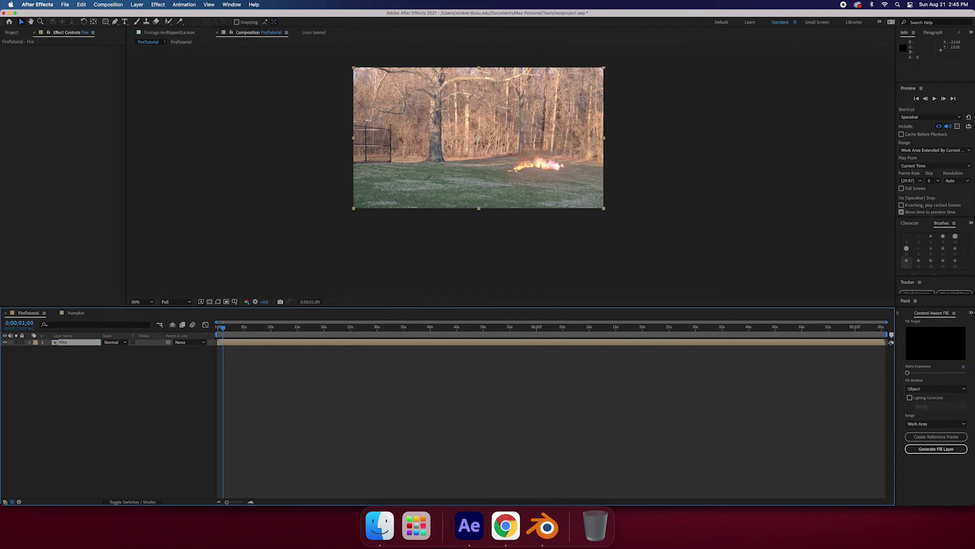
pyautogui.click(76, 351)
# - Scale the Fire layer up to 111% and return the time to the first frame
pyautogui.click(59, 341)
pyautogui.press('s')
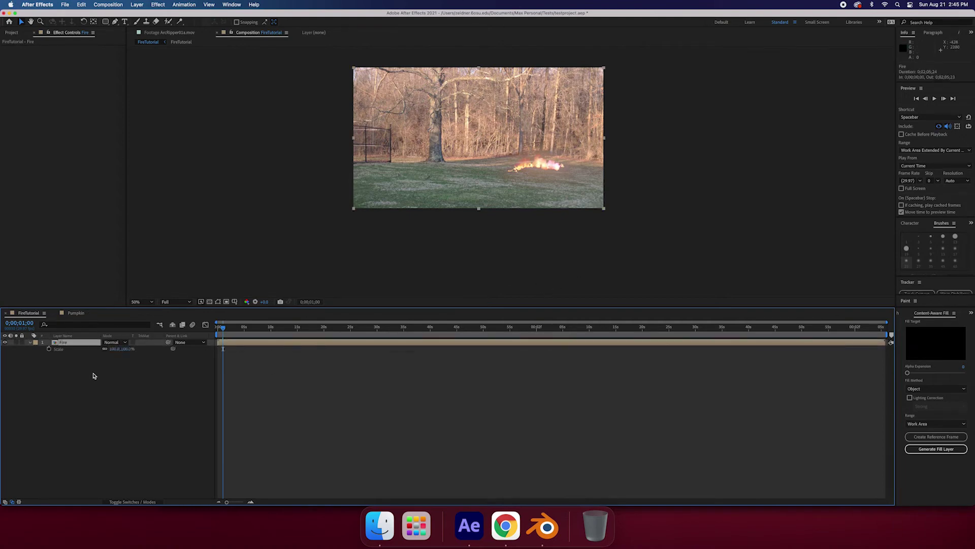
pyautogui.moveTo(114, 348); pyautogui.dragTo(130, 341)
pyautogui.moveTo(226, 327); pyautogui.dragTo(216, 328)
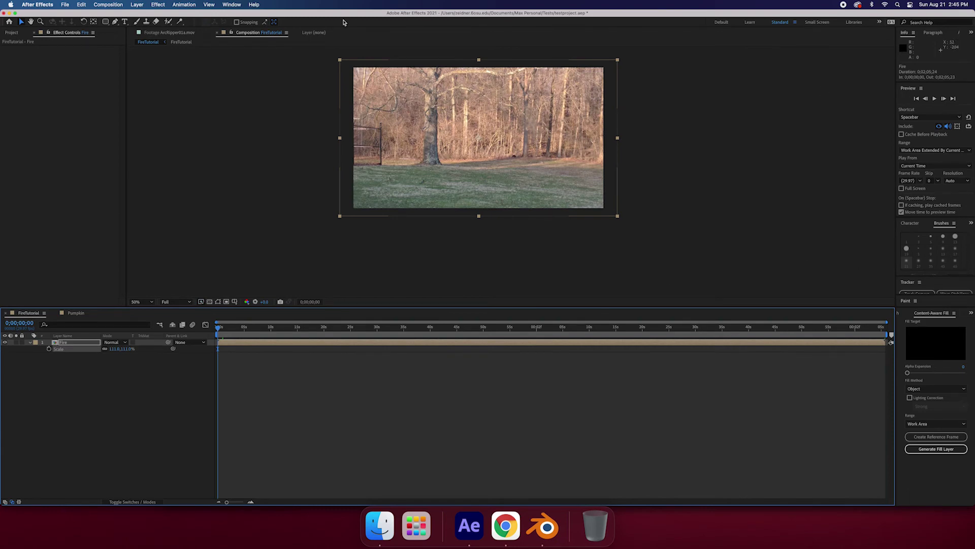
pyautogui.click(230, 4)
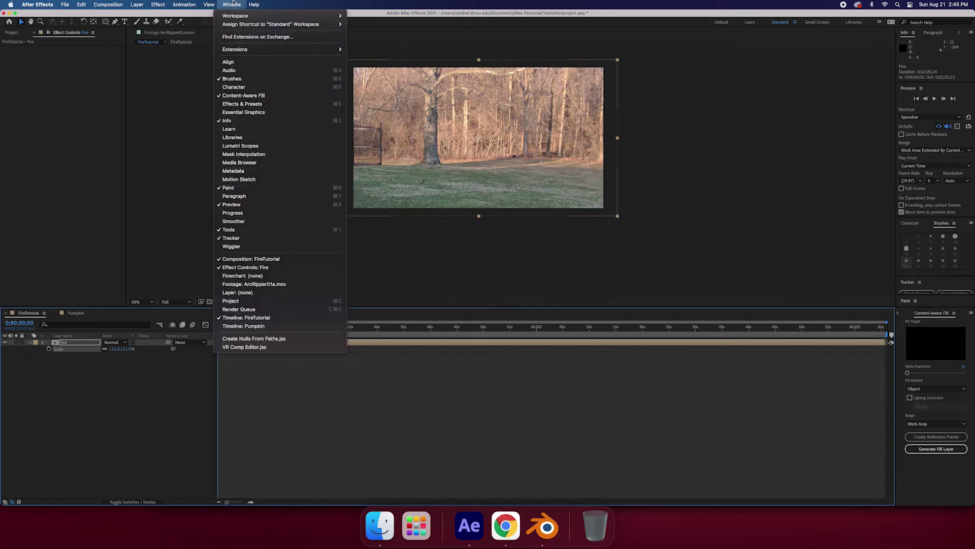
# - Record a hand-drawn Motion Sketch path for the Fire layer with increased Smoothing
pyautogui.click(260, 181)
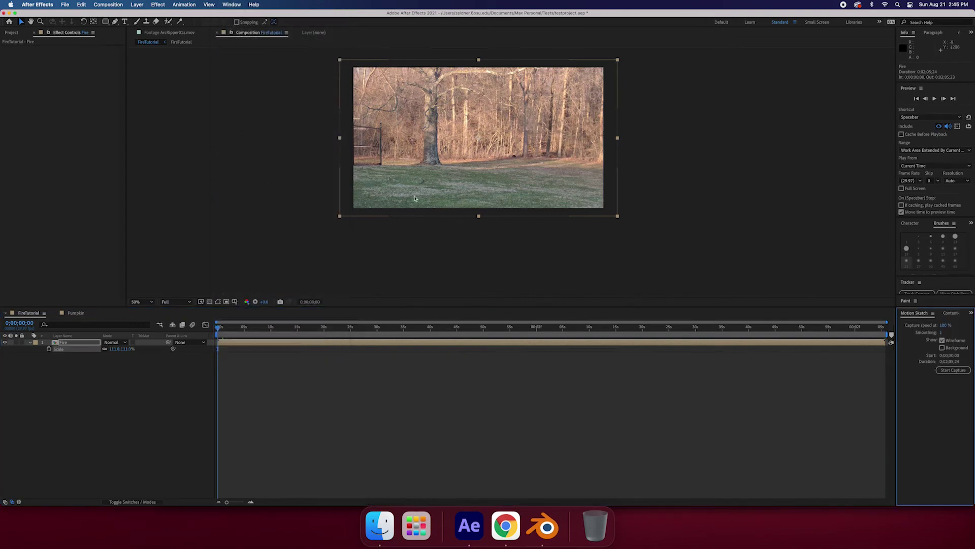
pyautogui.moveTo(919, 306)
pyautogui.mouseDown()
pyautogui.moveTo(921, 137)
pyautogui.moveTo(937, 261)
pyautogui.moveTo(925, 322)
pyautogui.moveTo(945, 326)
pyautogui.mouseUp()
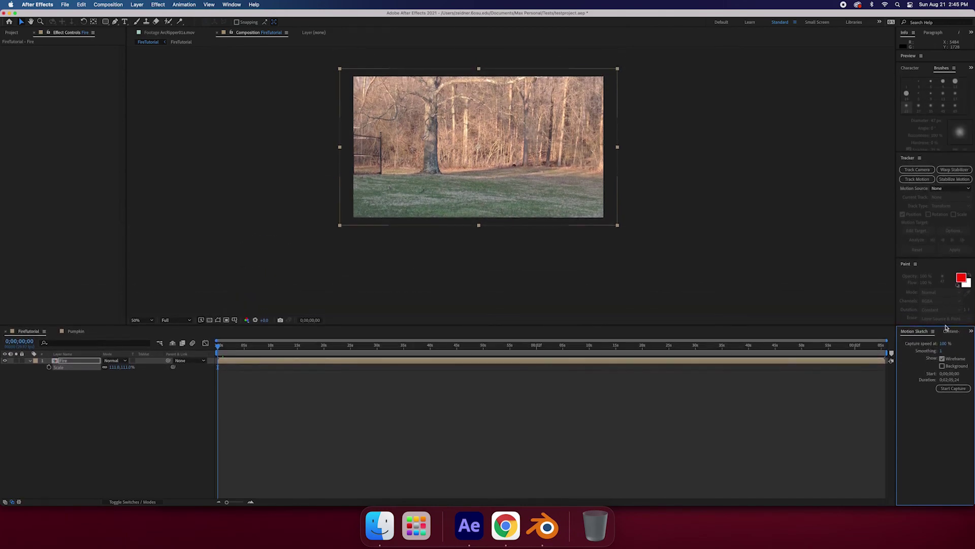
pyautogui.click(943, 352)
pyautogui.click(959, 389)
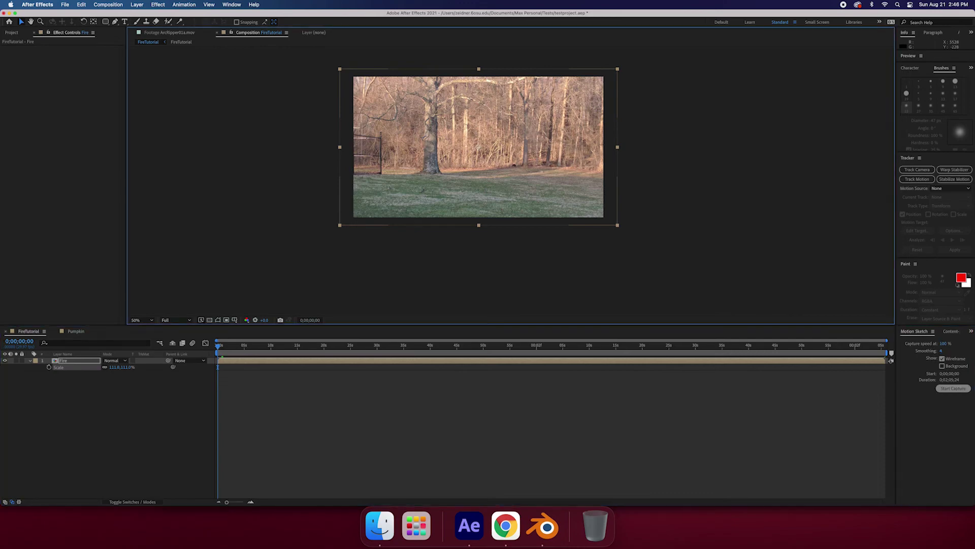
pyautogui.moveTo(479, 142); pyautogui.dragTo(481, 146)
# - Preview the sketched fire motion, return to the first frame, and recentre the composition view
pyautogui.press('space')
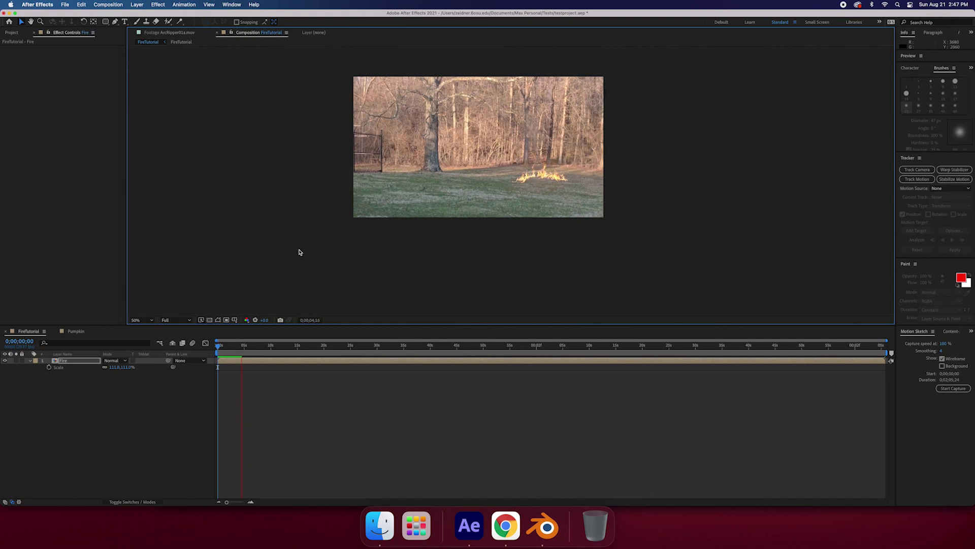
pyautogui.press('space')
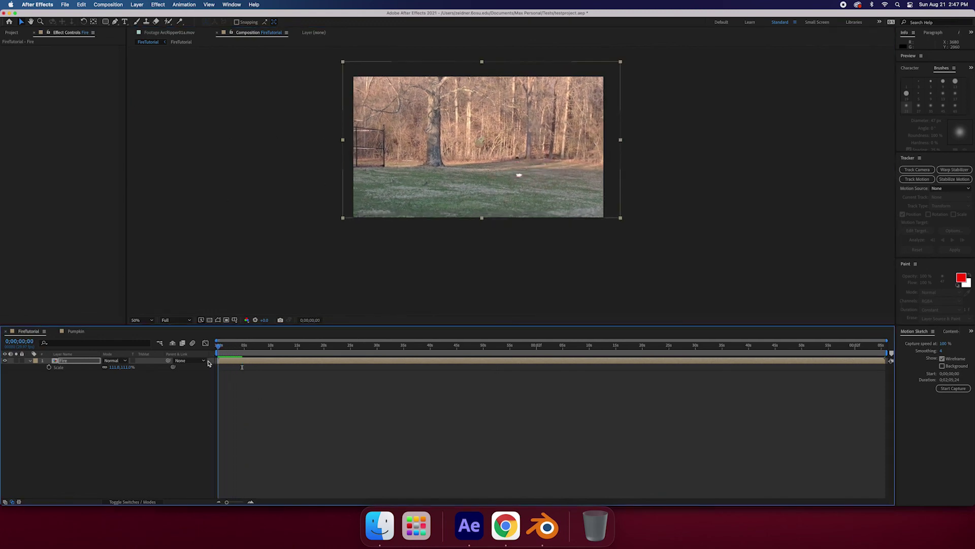
pyautogui.press('space')
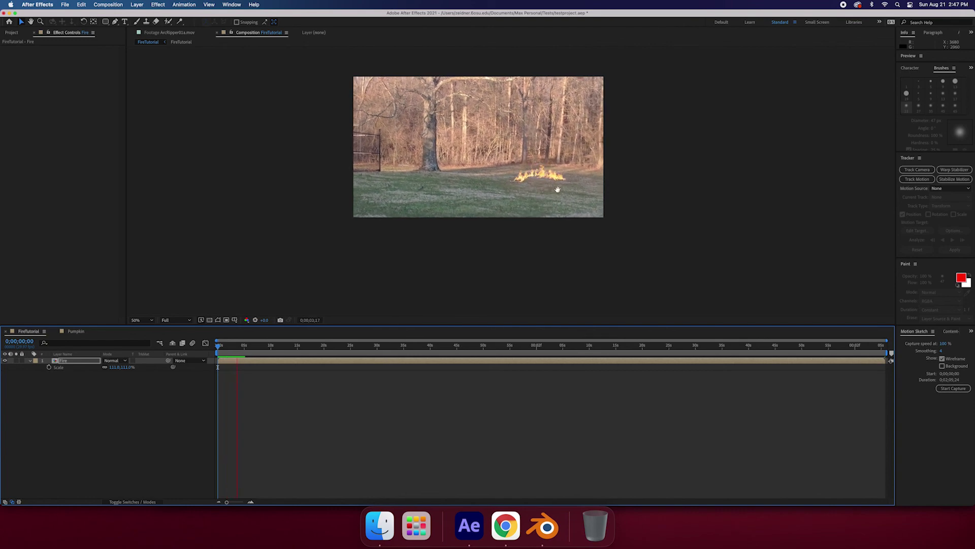
pyautogui.scroll(4, 559, 193)
pyautogui.moveTo(238, 346); pyautogui.dragTo(218, 351)
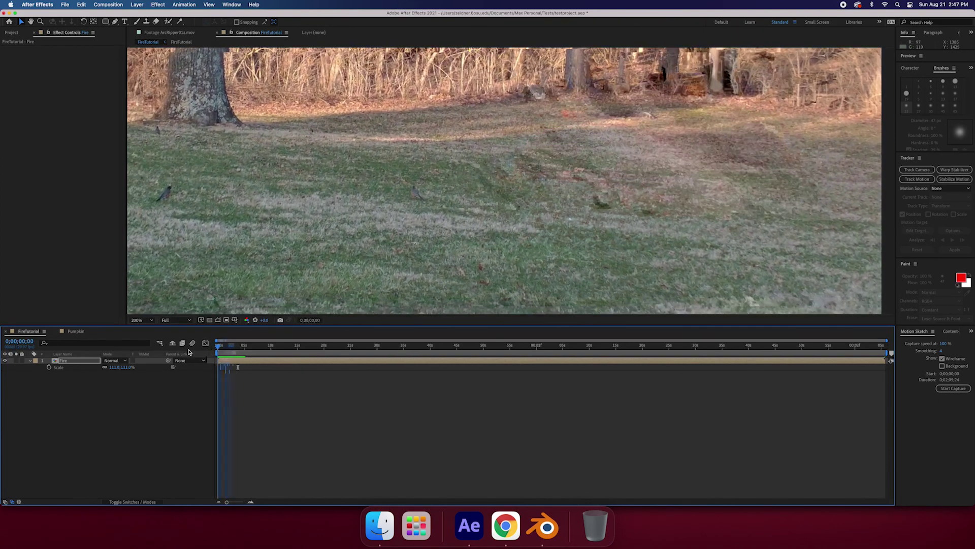
pyautogui.scroll(-1, 468, 221)
pyautogui.press('h')
pyautogui.moveTo(469, 221); pyautogui.dragTo(514, 238)
pyautogui.press('v')
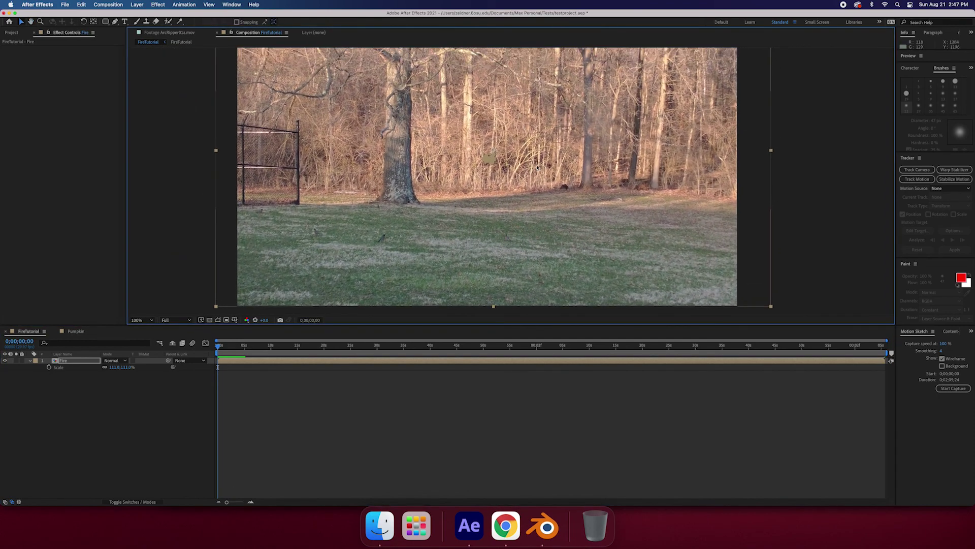